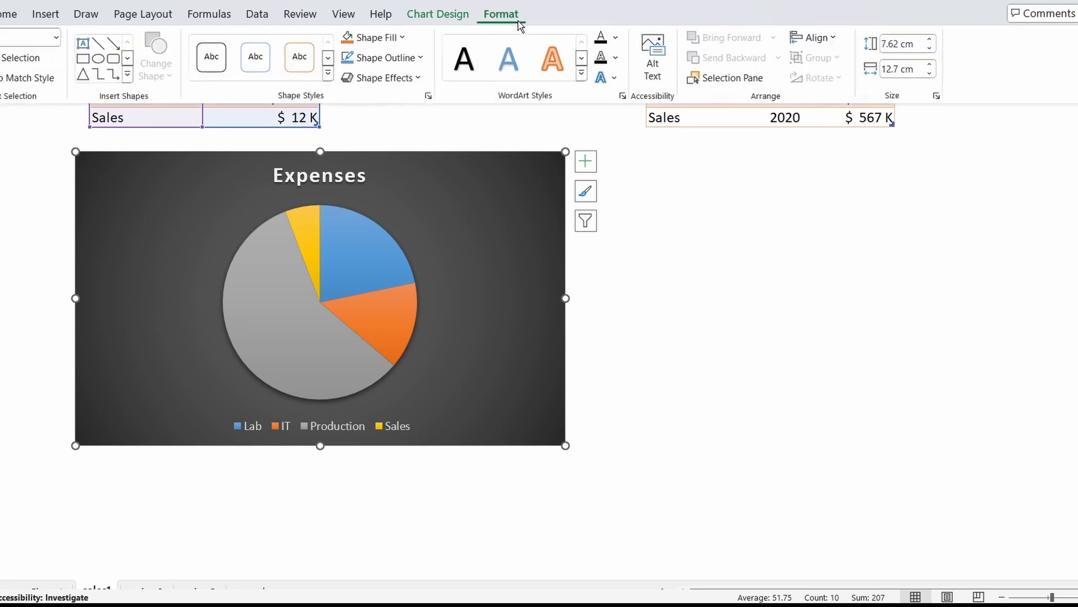
Remove the outline from the Expenses pie chart and shift the chart slightly toward column A
click(366, 57)
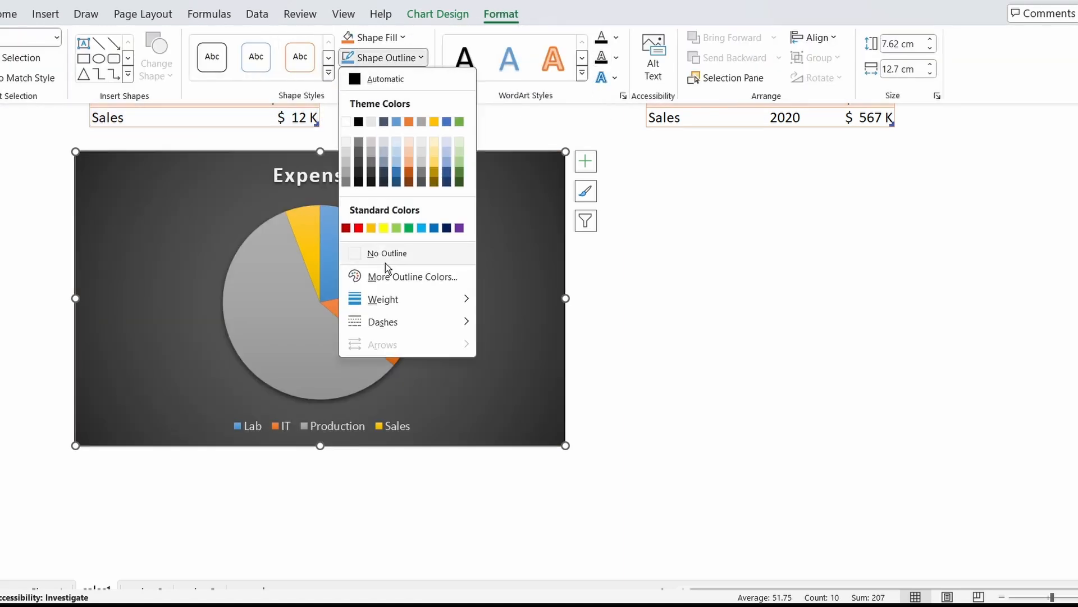
click(381, 251)
click(450, 229)
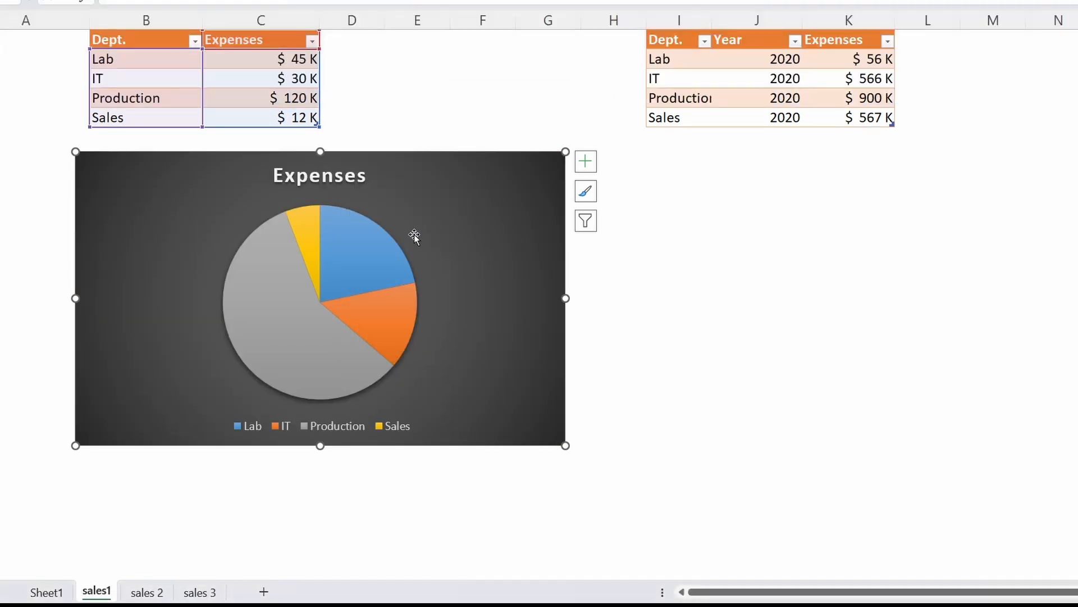
drag(414, 186, 366, 196)
Add data labels to the Expenses pie chart and move the chart up directly below its table
click(347, 251)
click(547, 169)
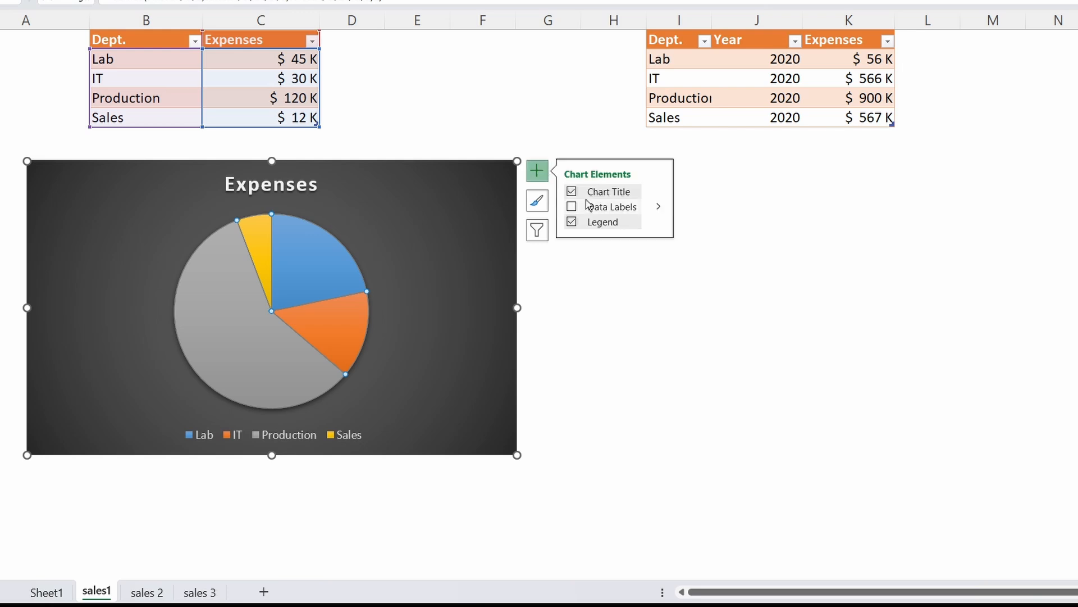
click(570, 204)
drag(435, 230, 412, 204)
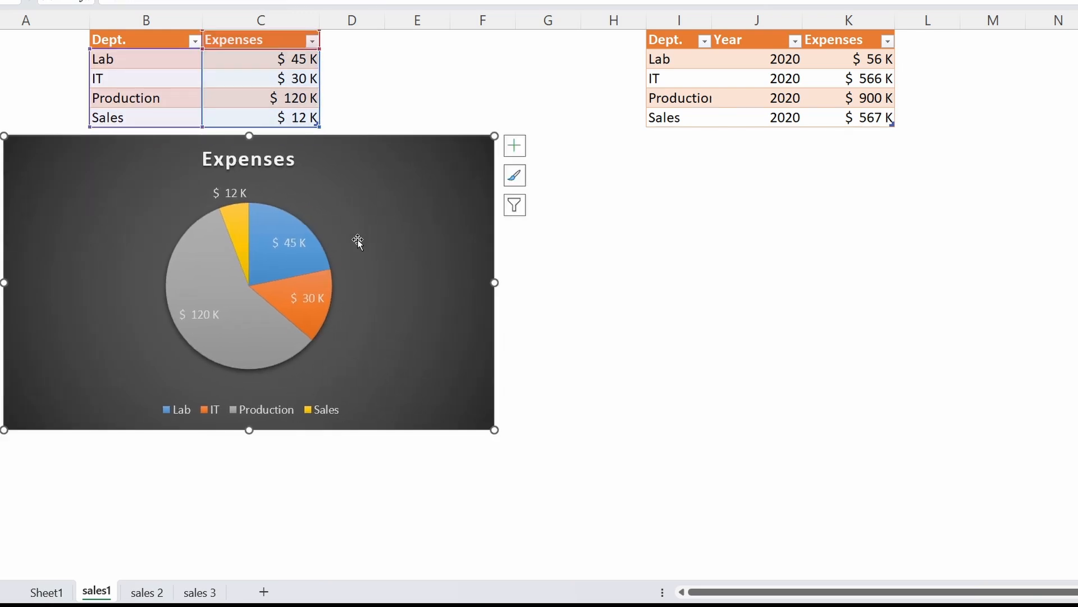
Move the Lab, IT and Sales data labels outward from the Expenses pie so they stand clear of their slices
click(296, 246)
drag(296, 246, 380, 206)
click(324, 298)
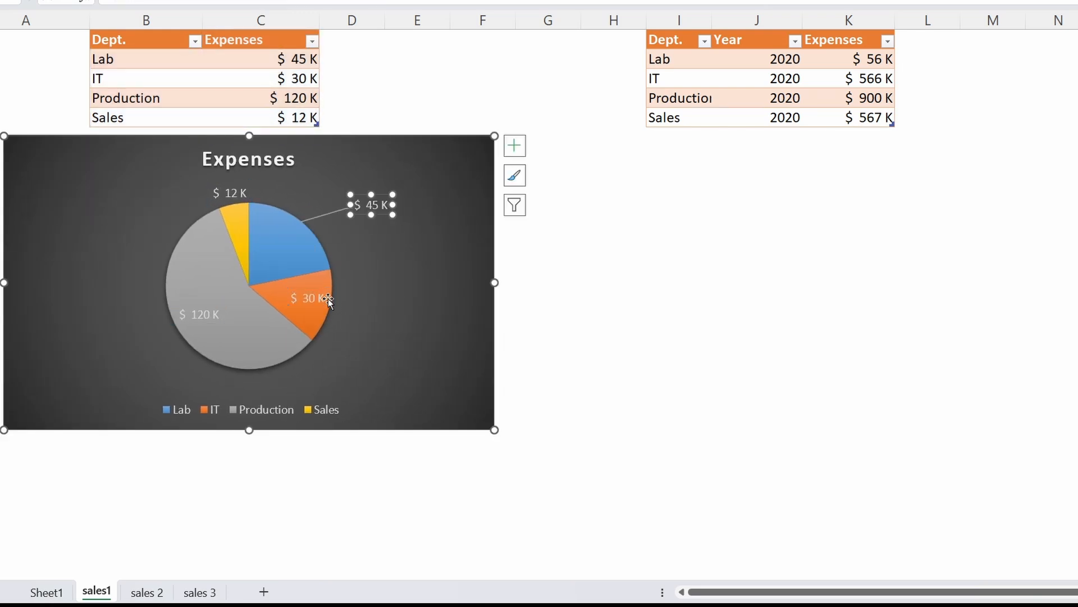
drag(324, 299, 368, 296)
click(230, 193)
drag(230, 192, 178, 177)
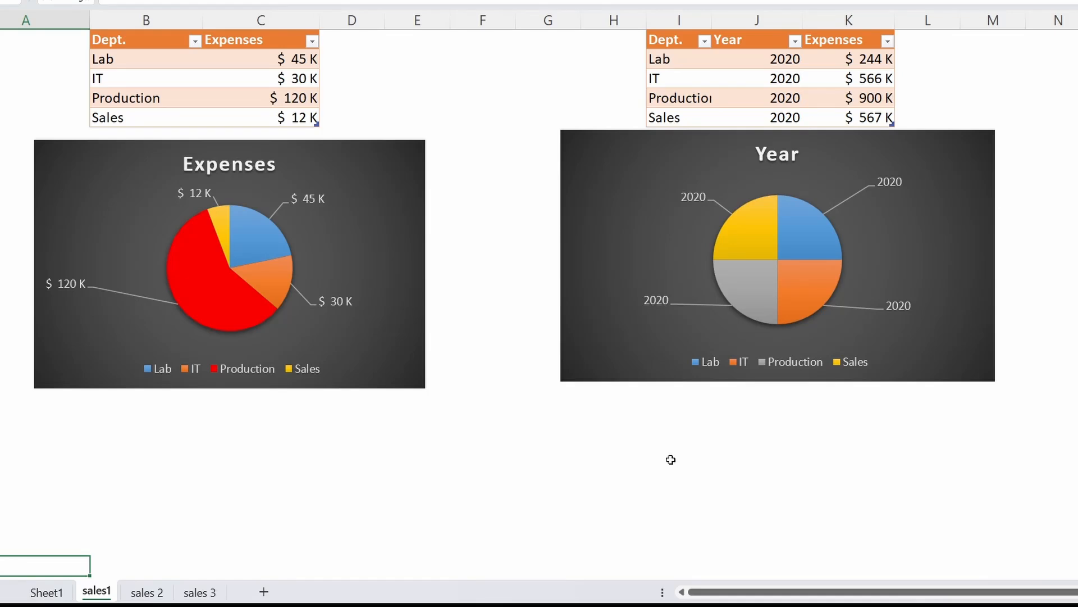
Compare the columns of the Dept./Expenses table with those of the Dept./Year/Expenses table
click(217, 102)
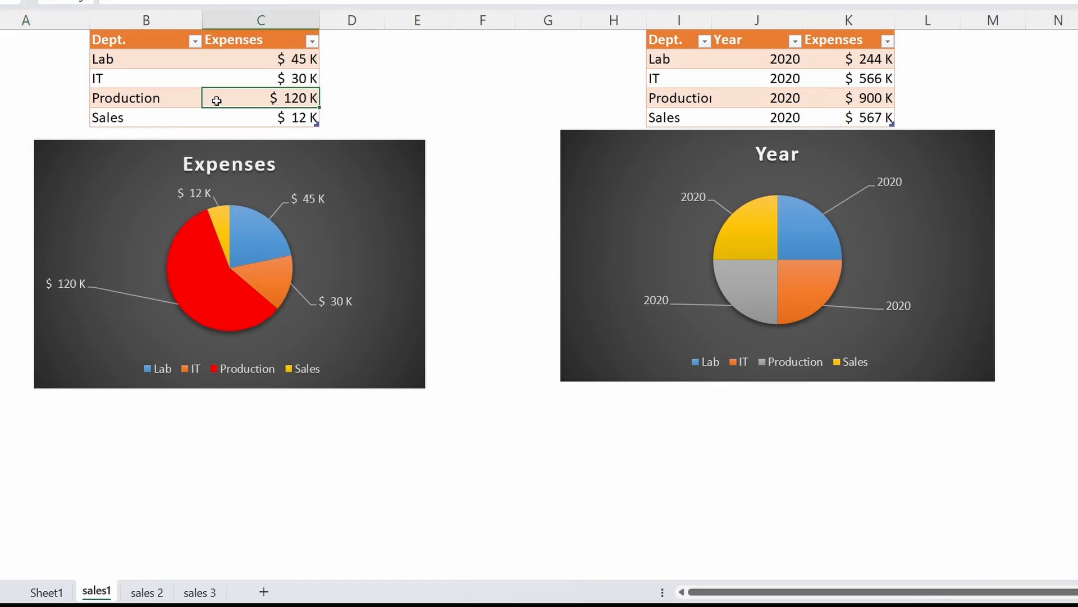
click(140, 41)
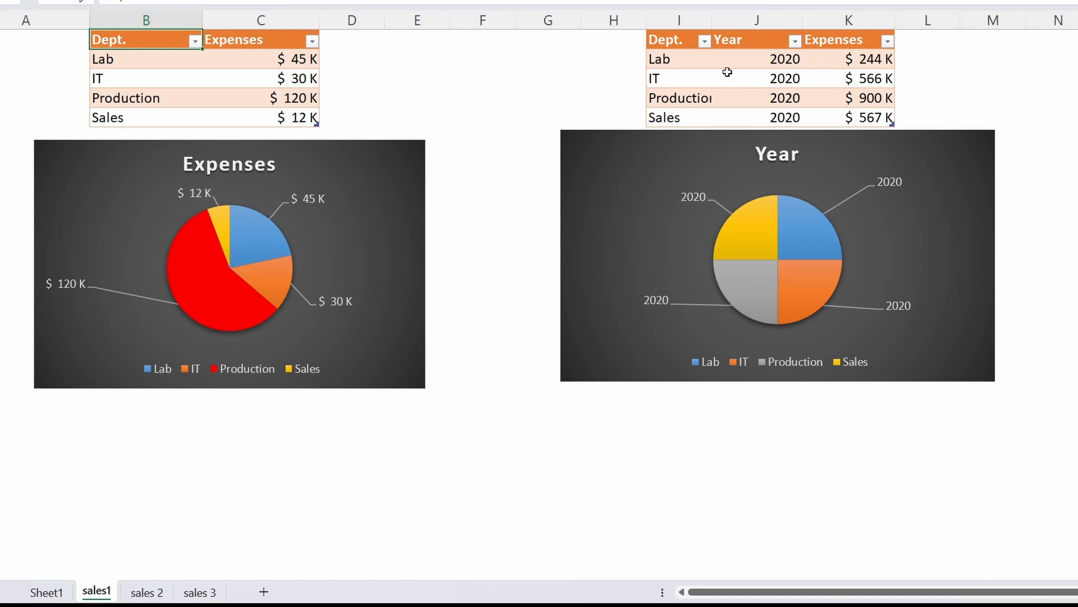
click(679, 74)
click(677, 45)
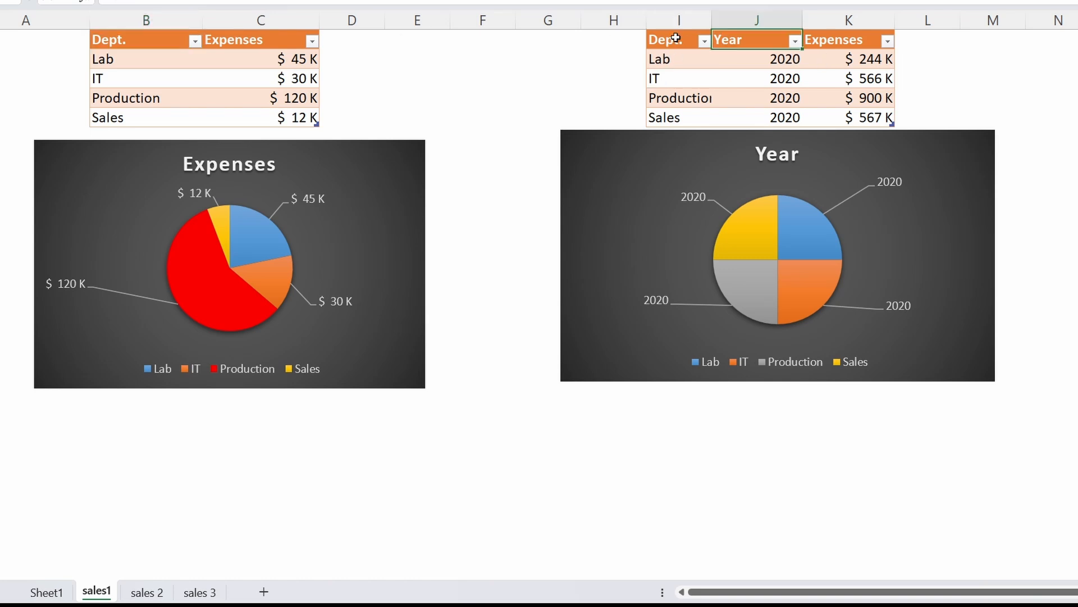
click(737, 39)
click(757, 20)
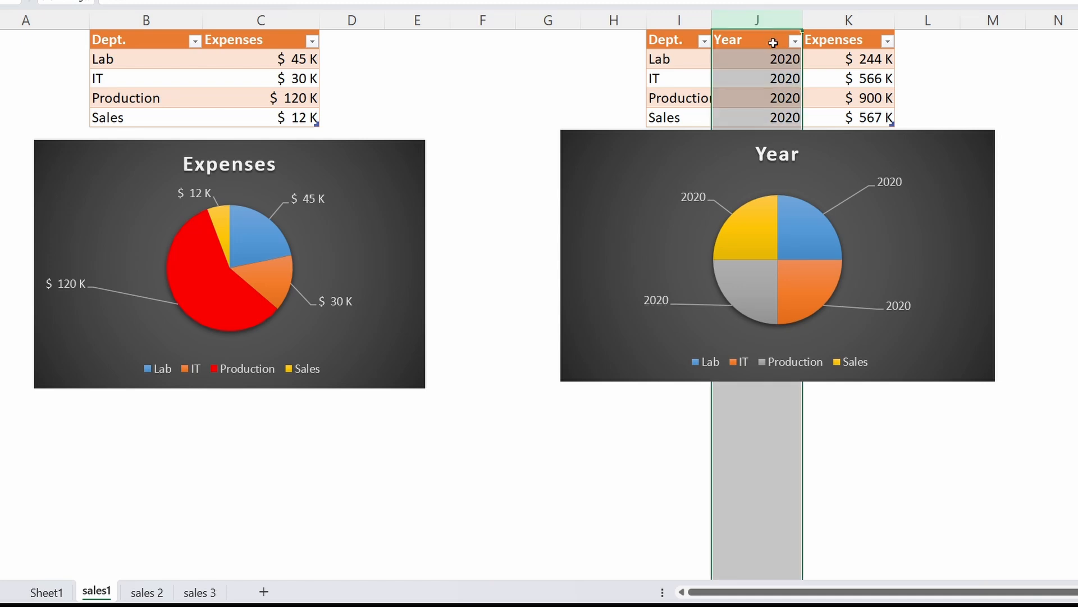
click(147, 64)
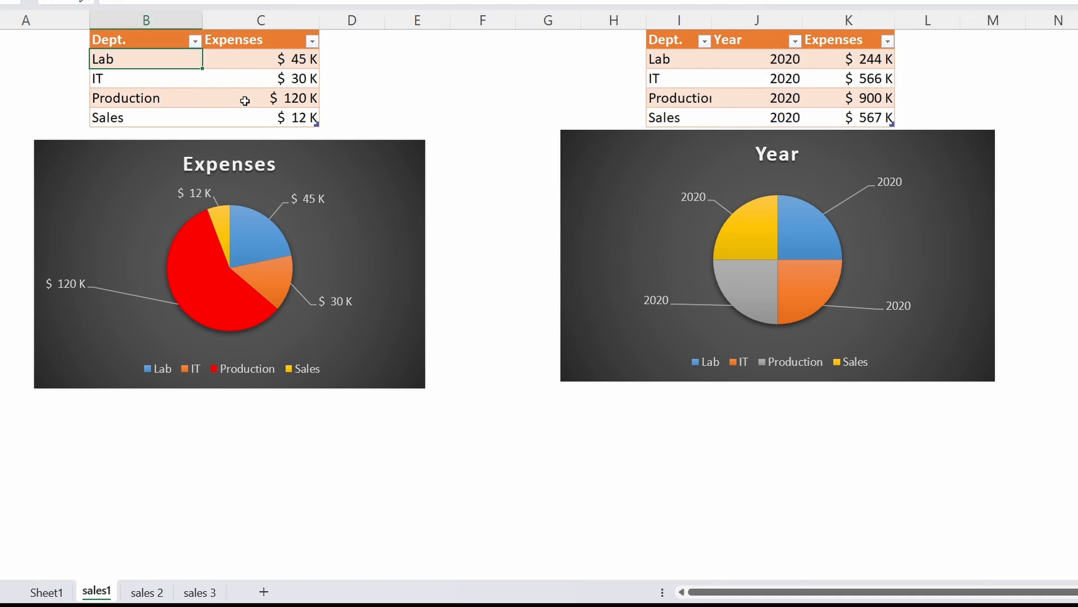
click(243, 99)
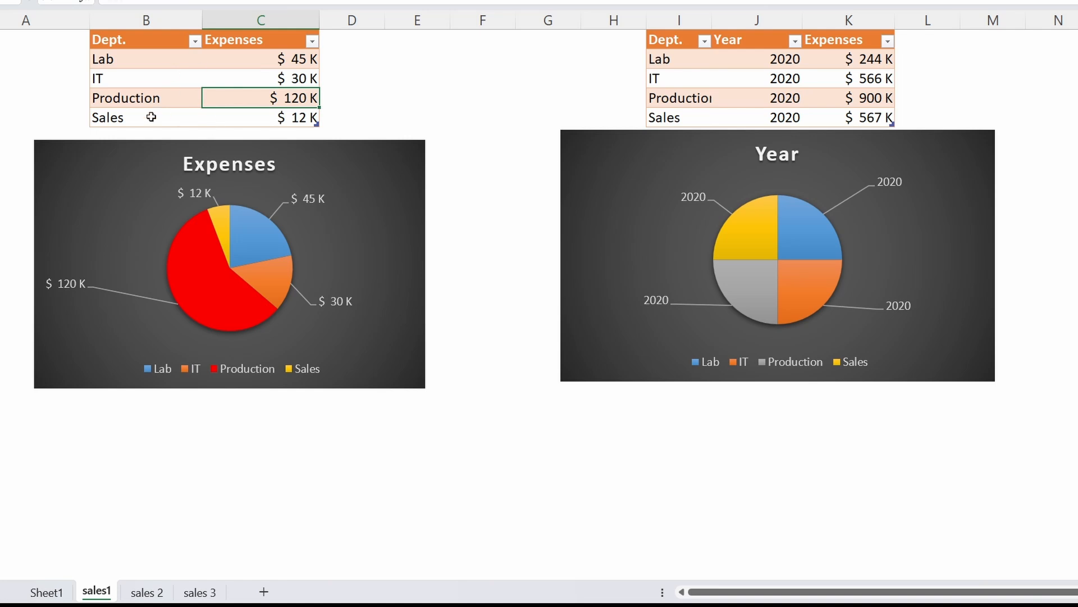
click(179, 79)
Insert a 2-D pie chart from the Dept./Expenses table and place it between the two existing charts
click(235, 98)
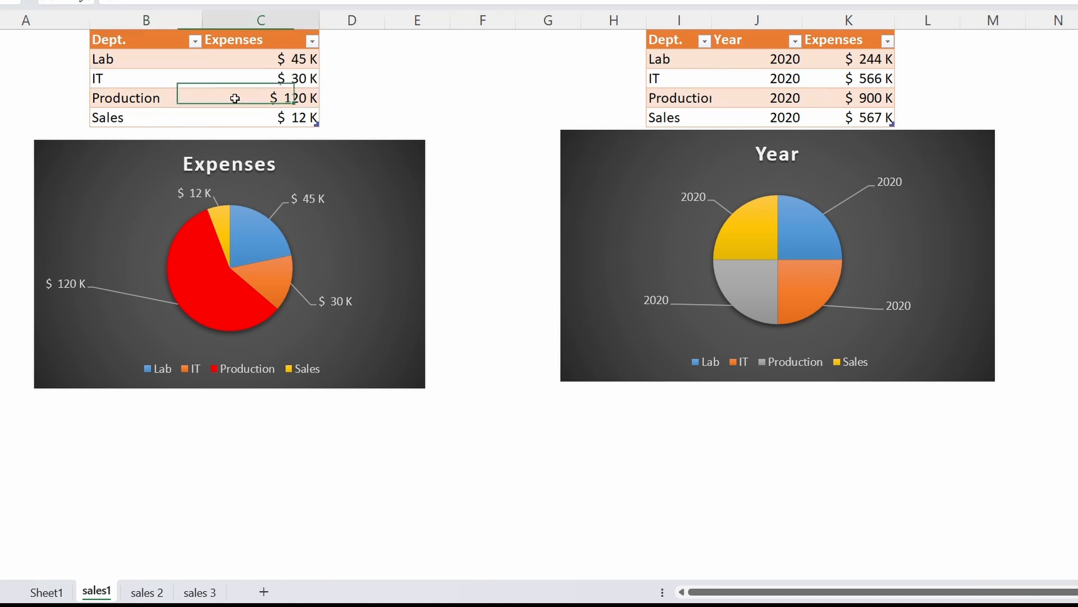
click(251, 2)
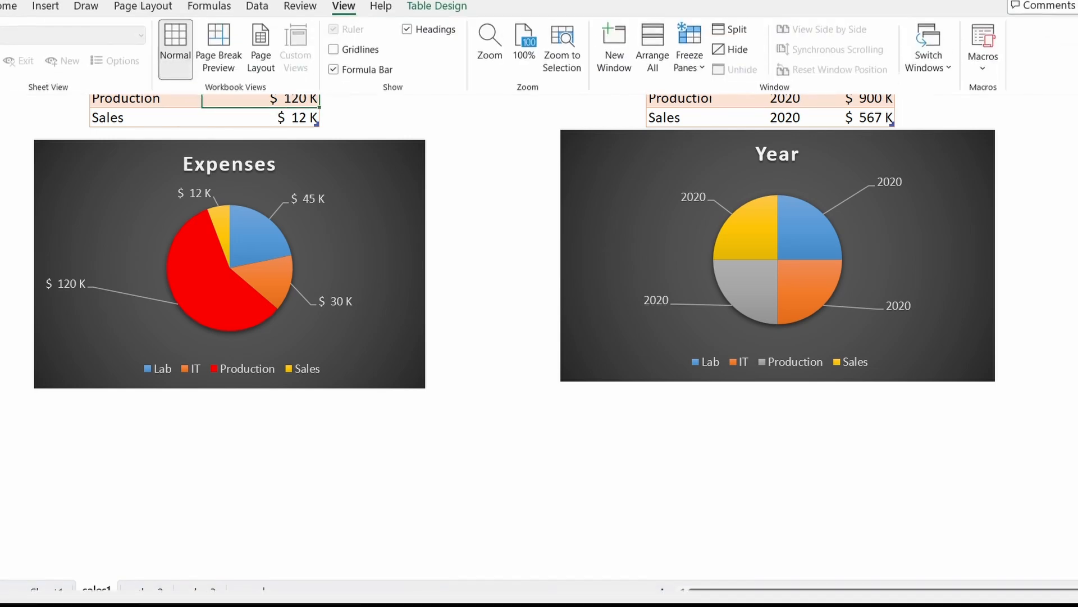
click(39, 15)
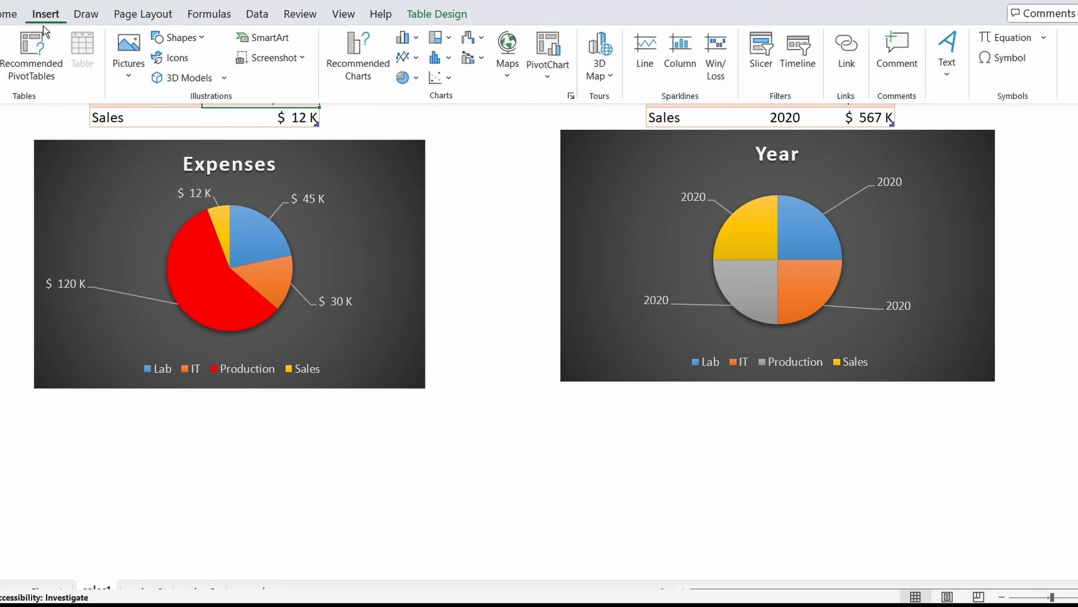
click(415, 77)
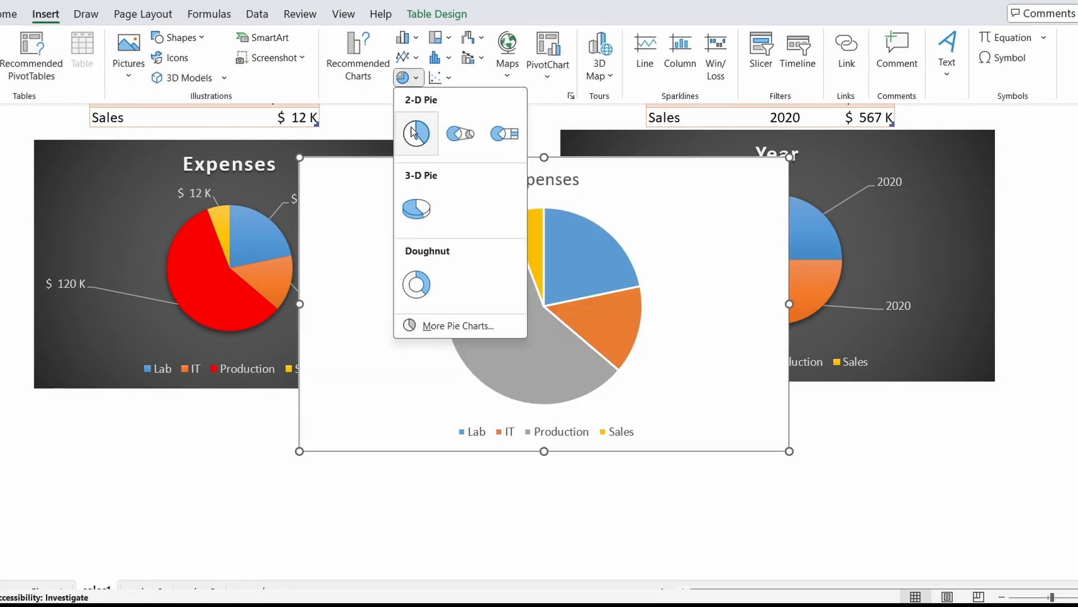
click(415, 133)
drag(511, 247, 416, 280)
click(416, 281)
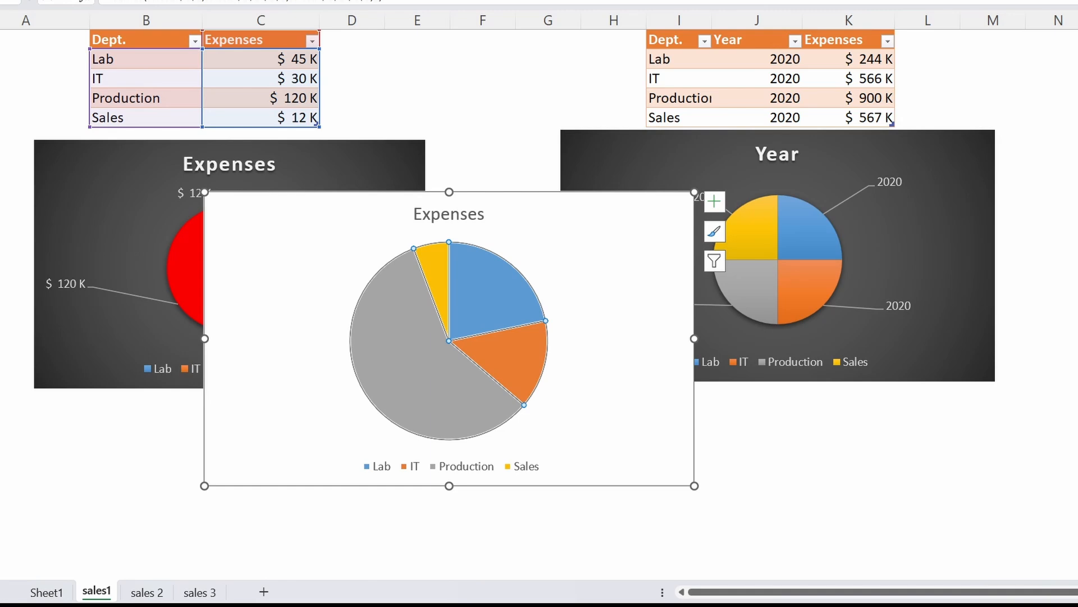
Apply the dark-background chart style to the newly inserted Expenses pie chart, and delete that chart
click(696, 2)
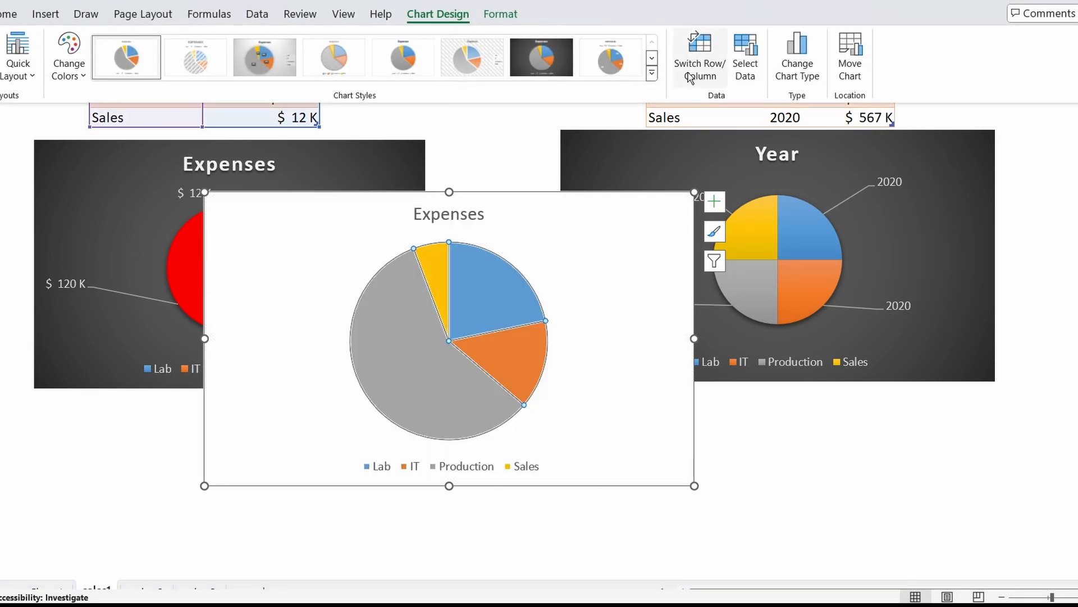
click(651, 73)
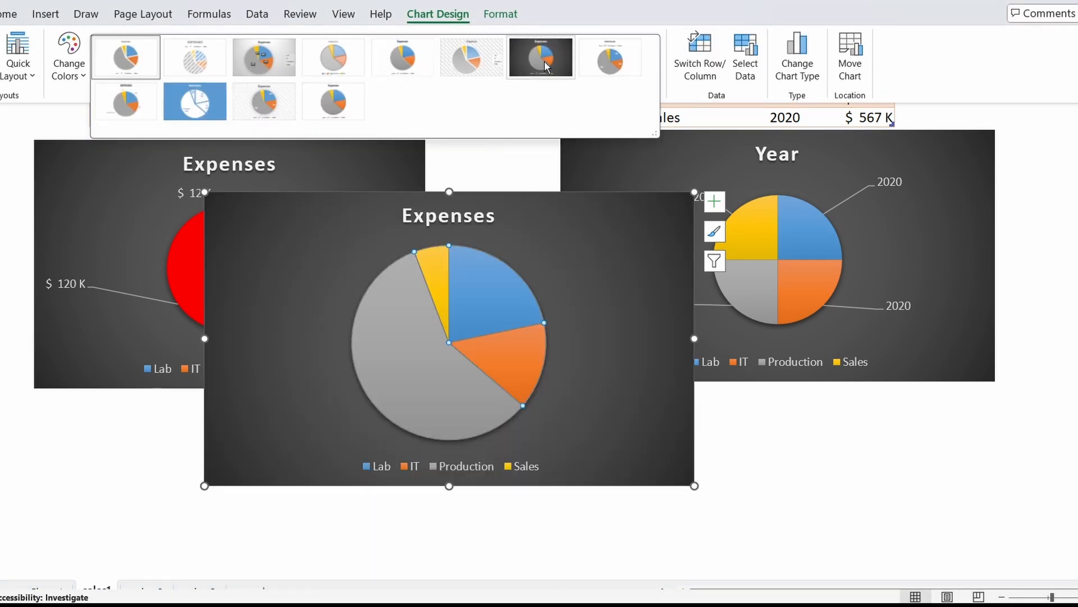
click(544, 66)
drag(607, 214, 869, 141)
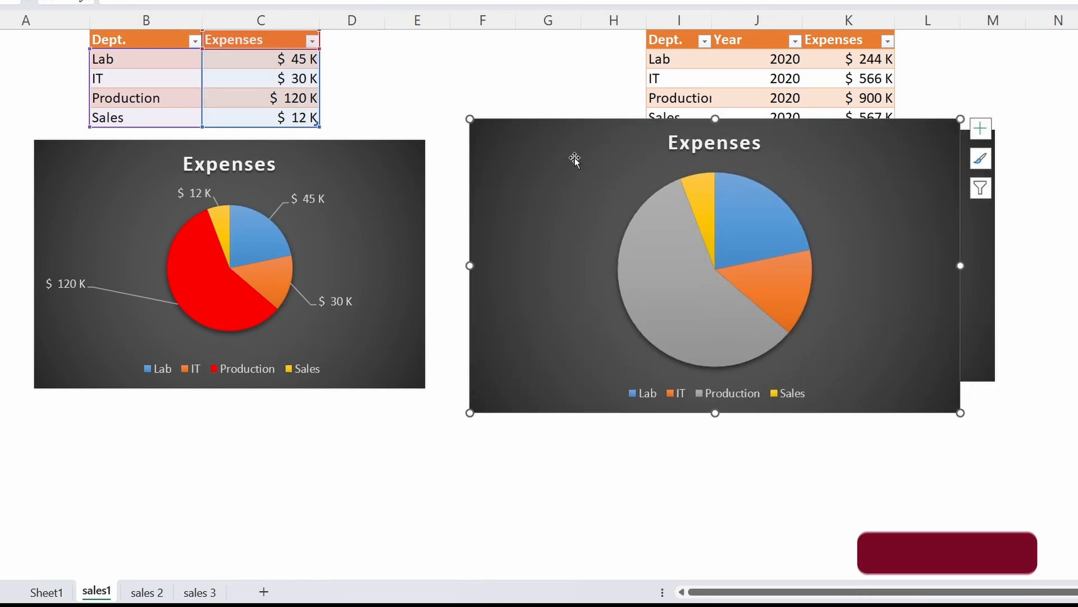
key(Delete)
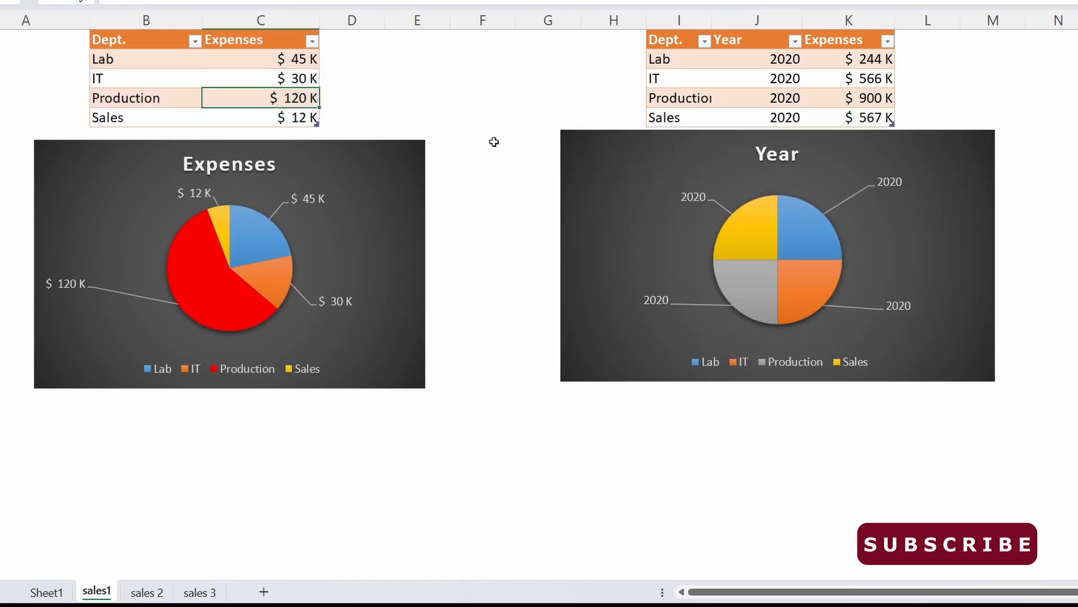
Turn the data labels of the Expenses chart with the red Production slice off and on again to reset their placement
click(294, 203)
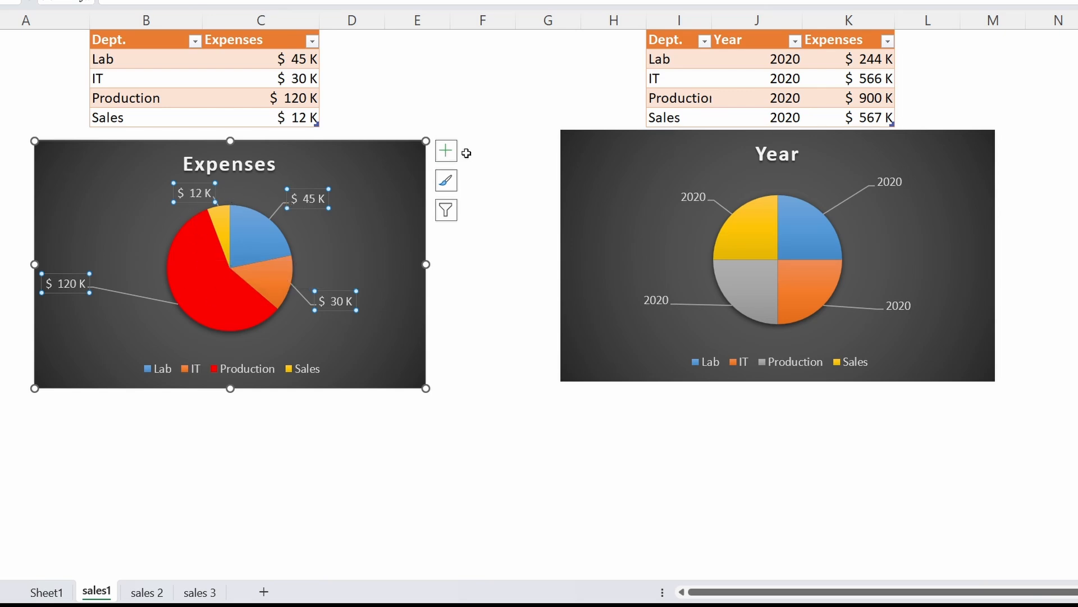
click(534, 292)
click(373, 240)
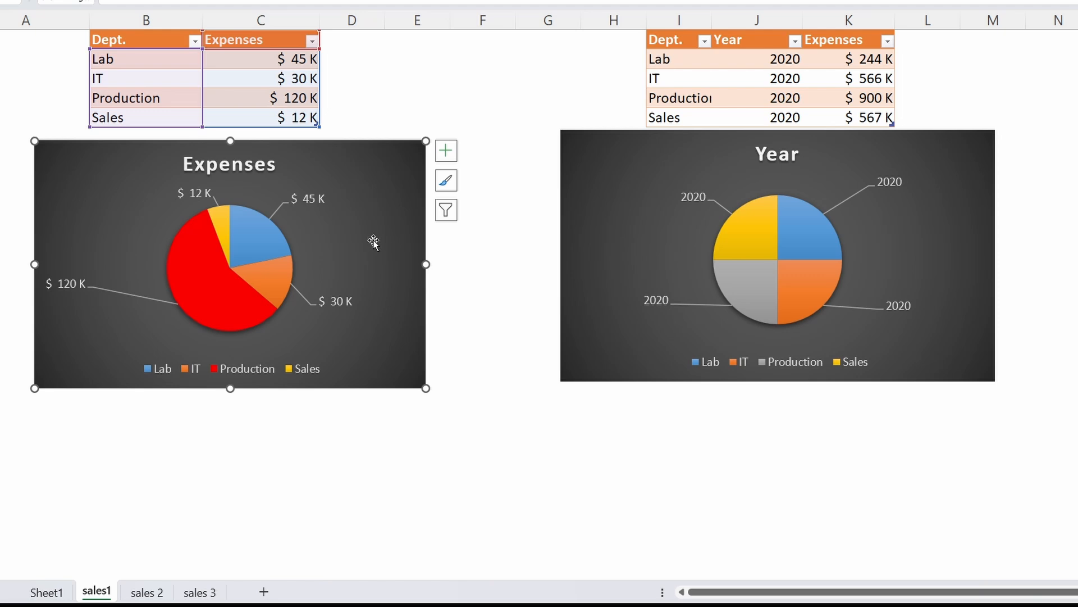
click(446, 150)
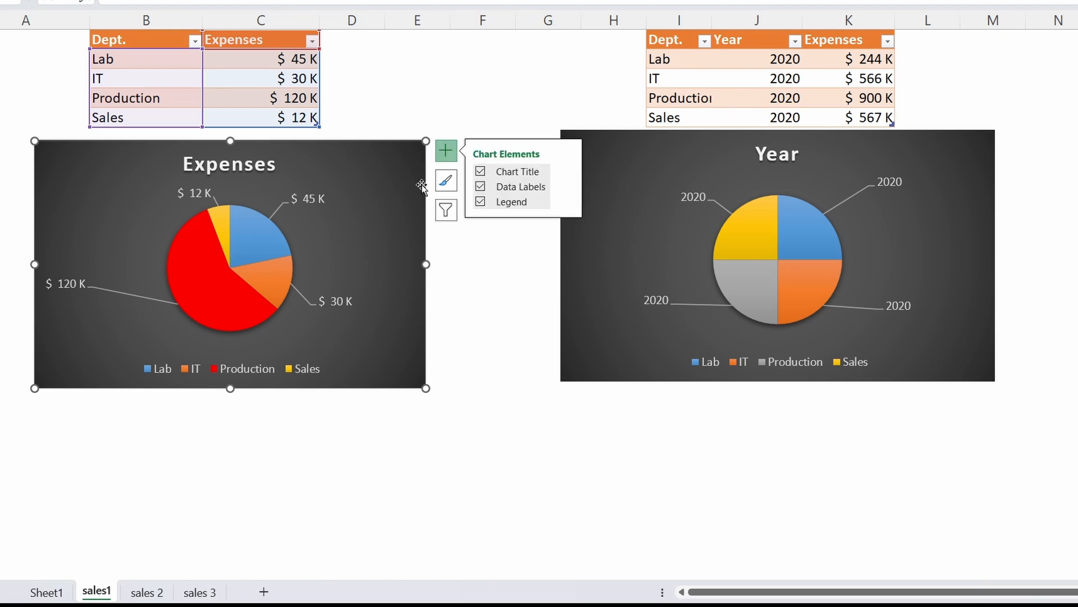
click(482, 188)
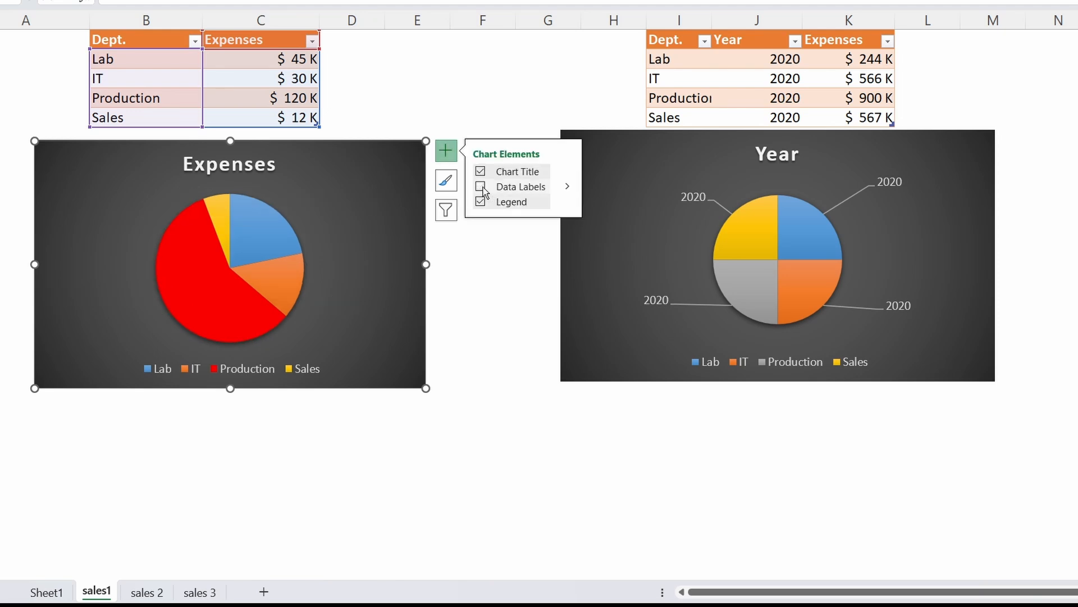
click(482, 232)
Move the four data labels of the Expenses chart outside the pie, each beside its own slice with a leader line
click(257, 240)
drag(257, 240, 341, 203)
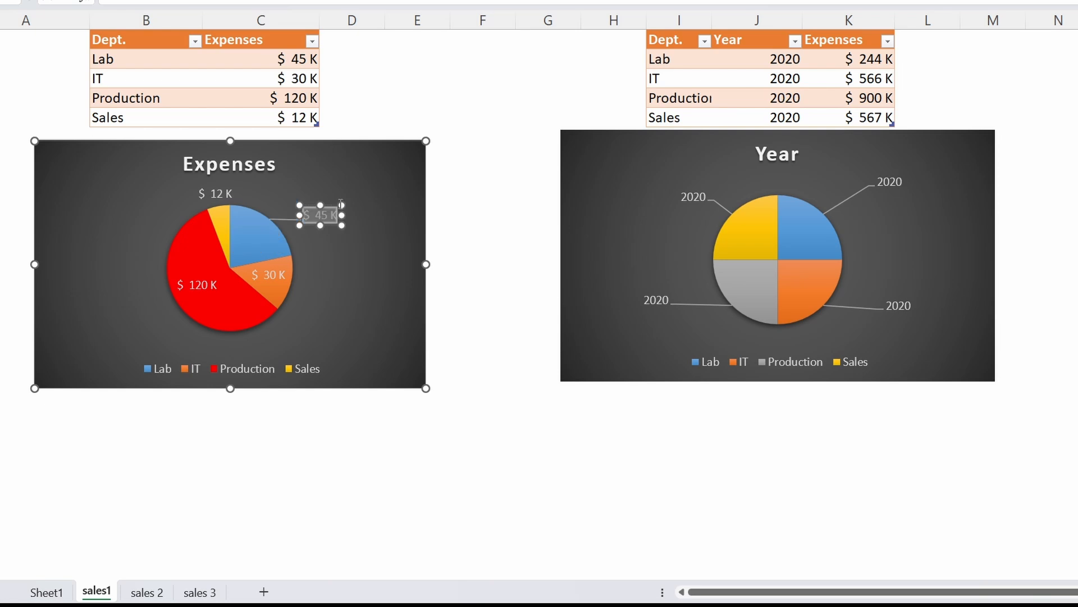
click(196, 196)
drag(196, 197, 136, 187)
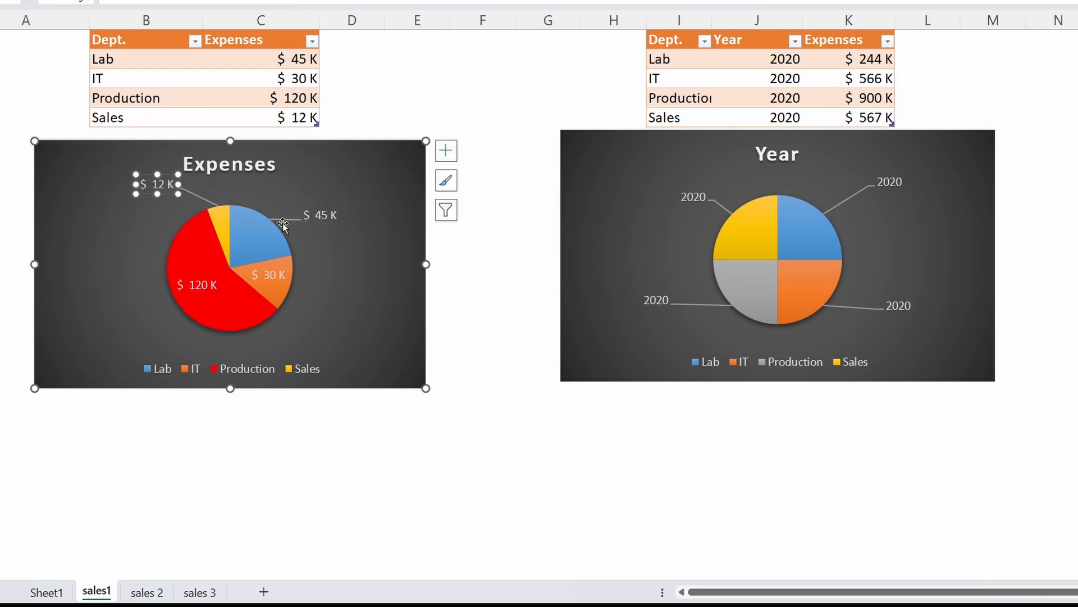
drag(270, 276, 346, 272)
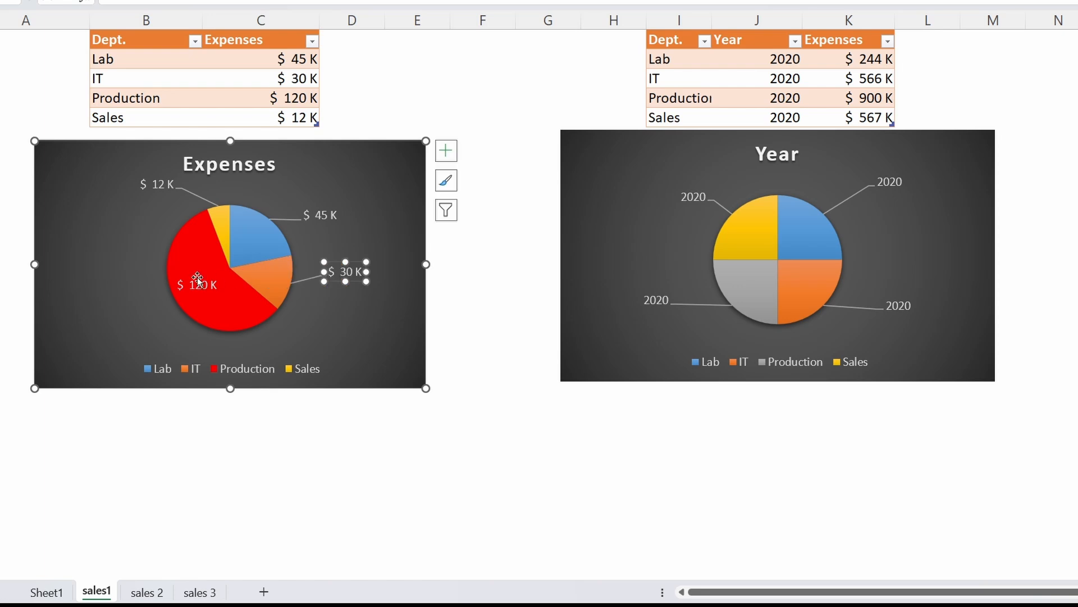
drag(197, 284, 108, 305)
drag(319, 215, 331, 190)
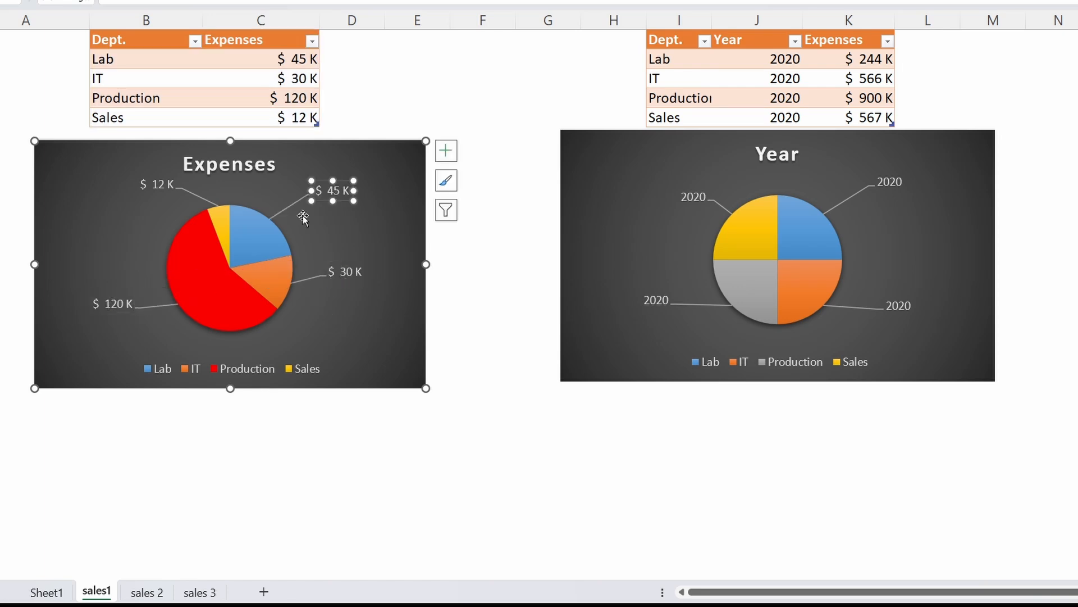
click(454, 268)
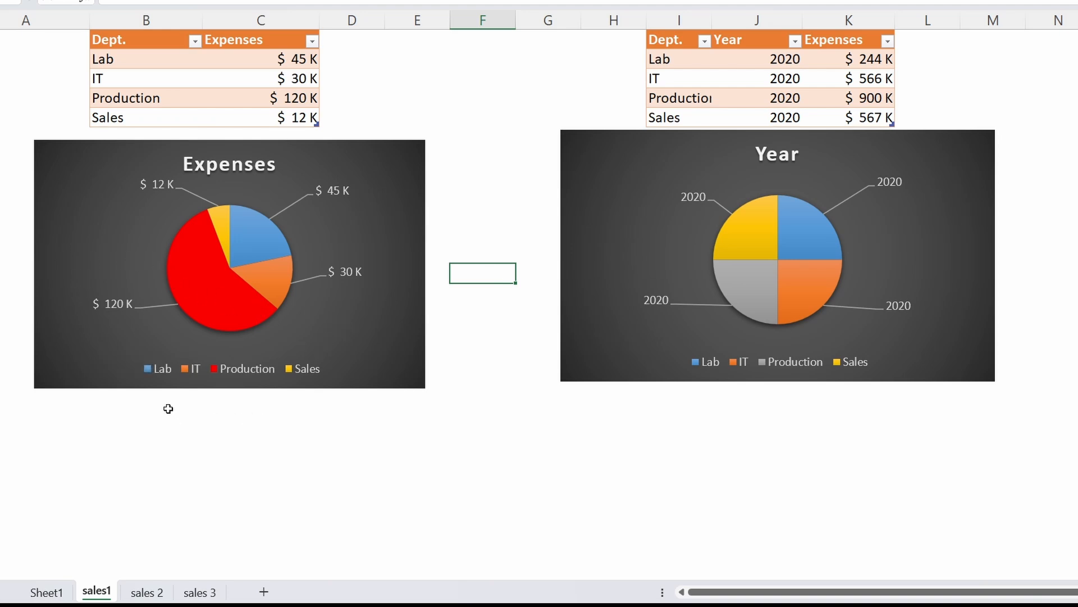
Check the Production slice's value and compare the Sales and Production rows with the Expenses chart
mouse_move(211, 309)
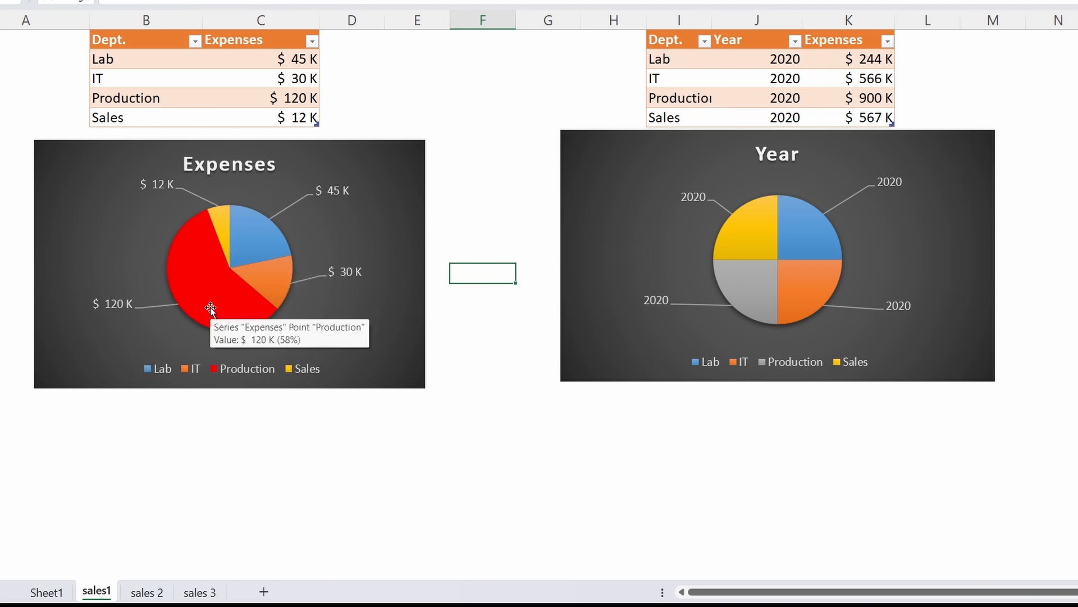
drag(105, 117, 264, 118)
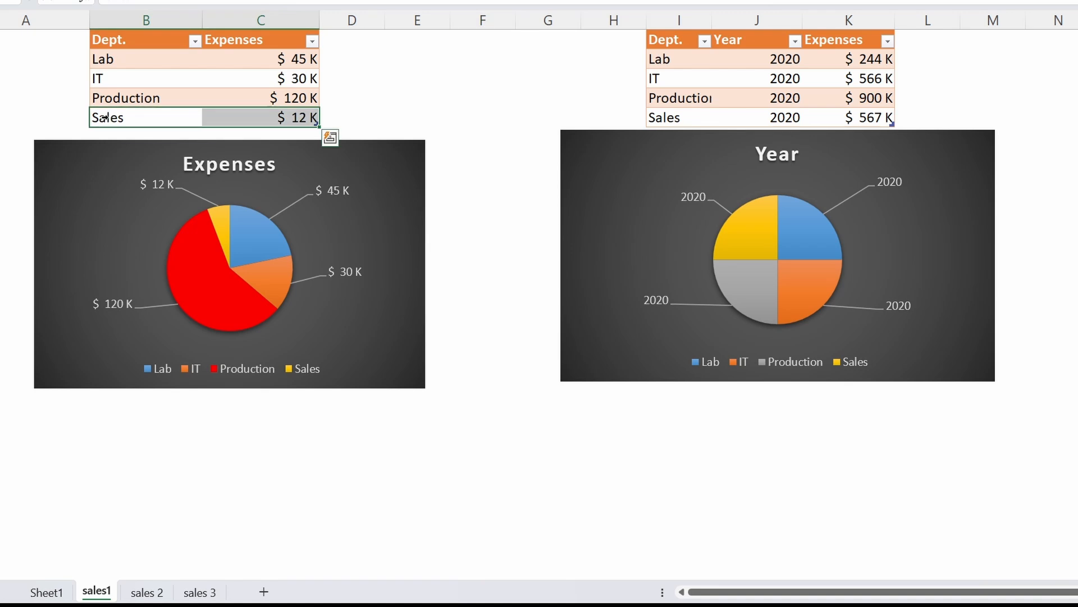
click(116, 103)
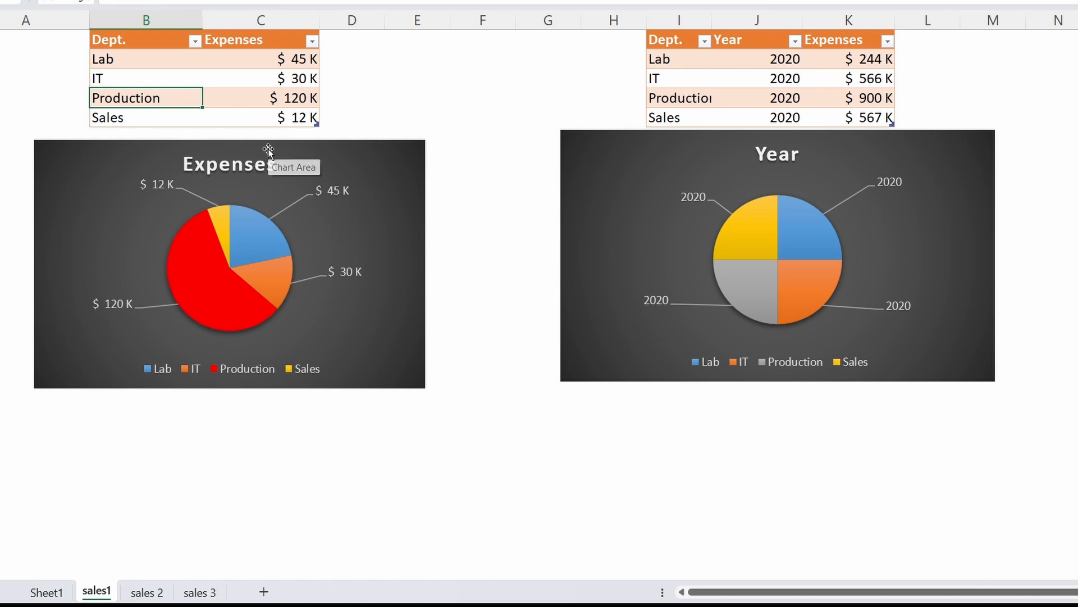
mouse_move(229, 272)
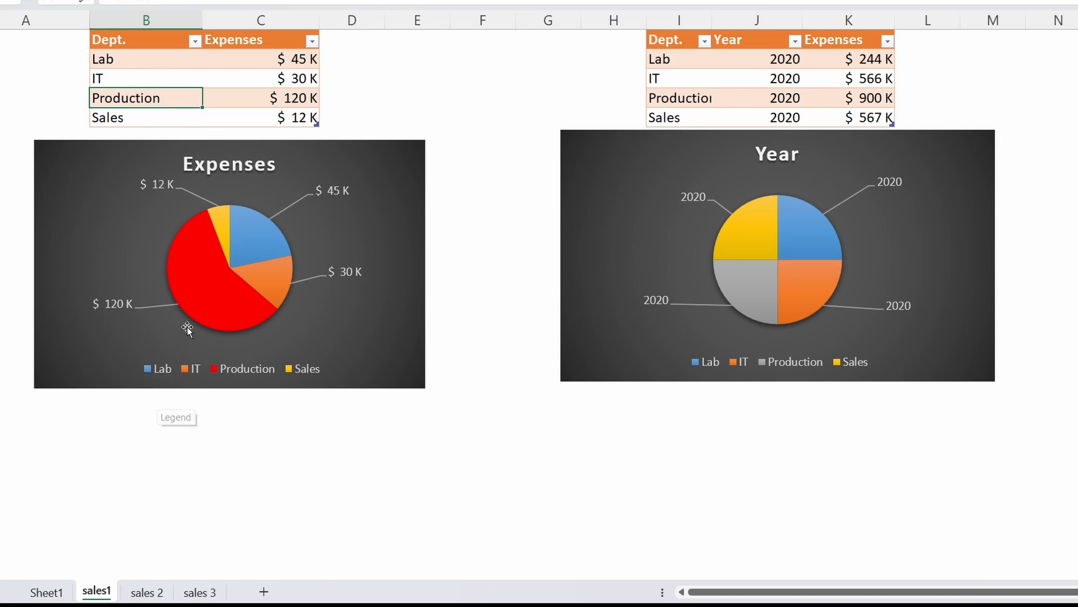
Compare the slices of the Expenses pie chart with the department values in its source table
click(215, 282)
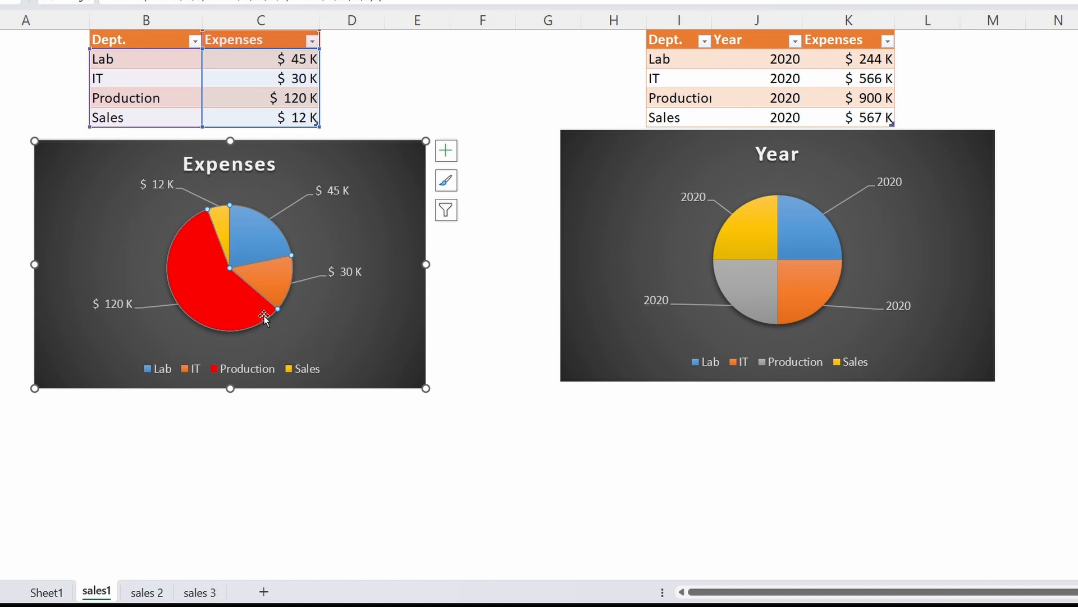
mouse_move(206, 290)
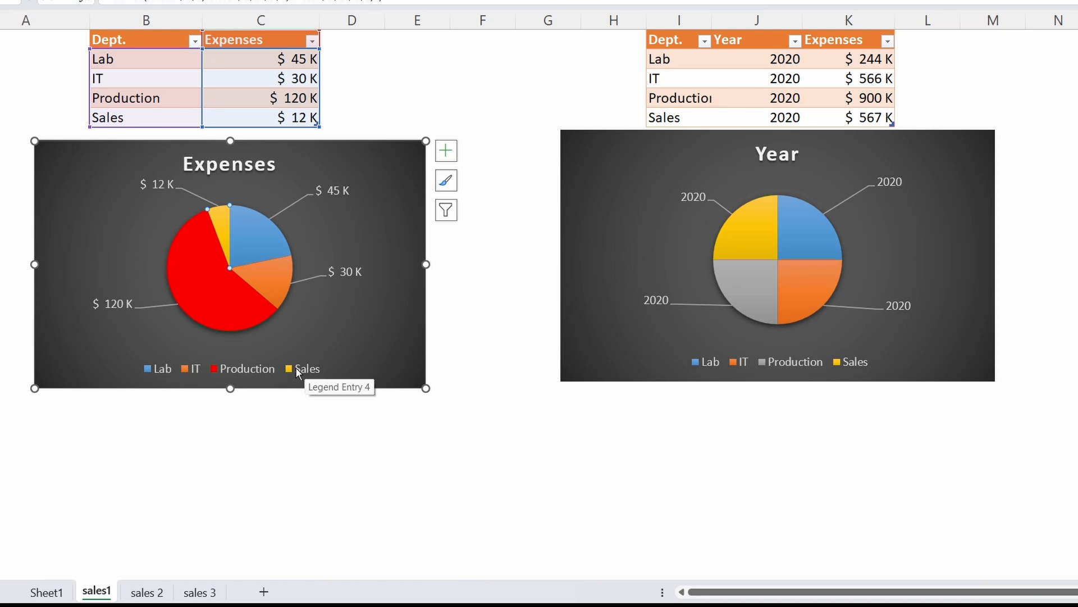
click(299, 117)
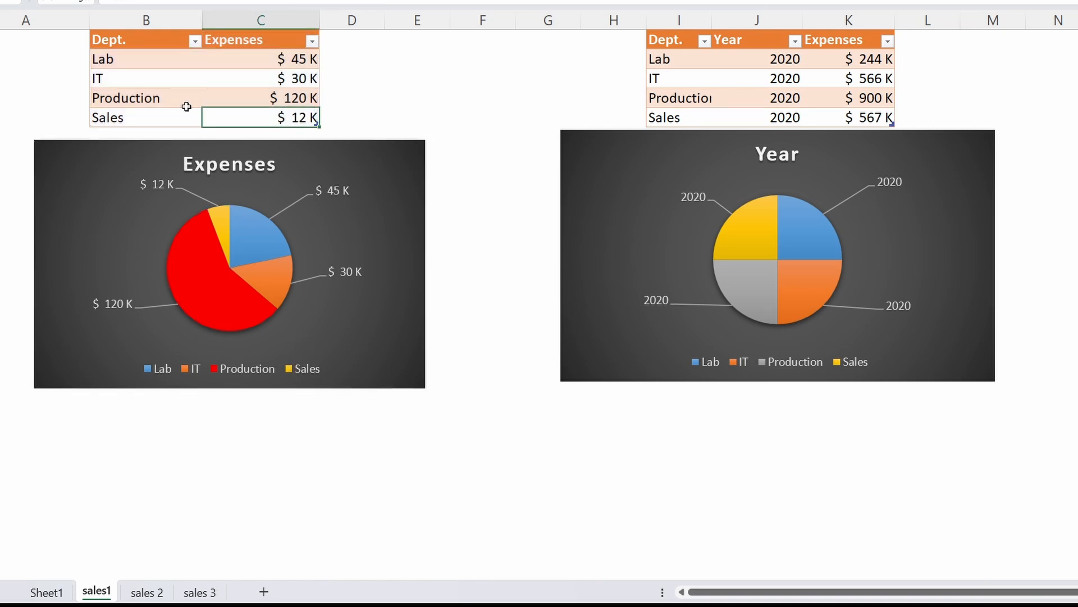
click(175, 115)
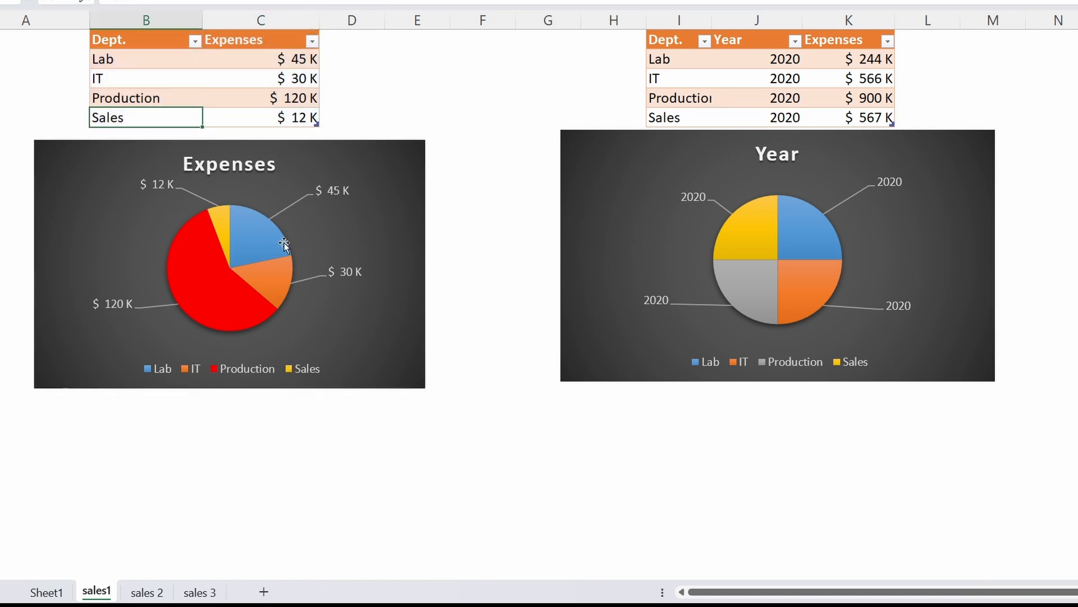
mouse_move(285, 274)
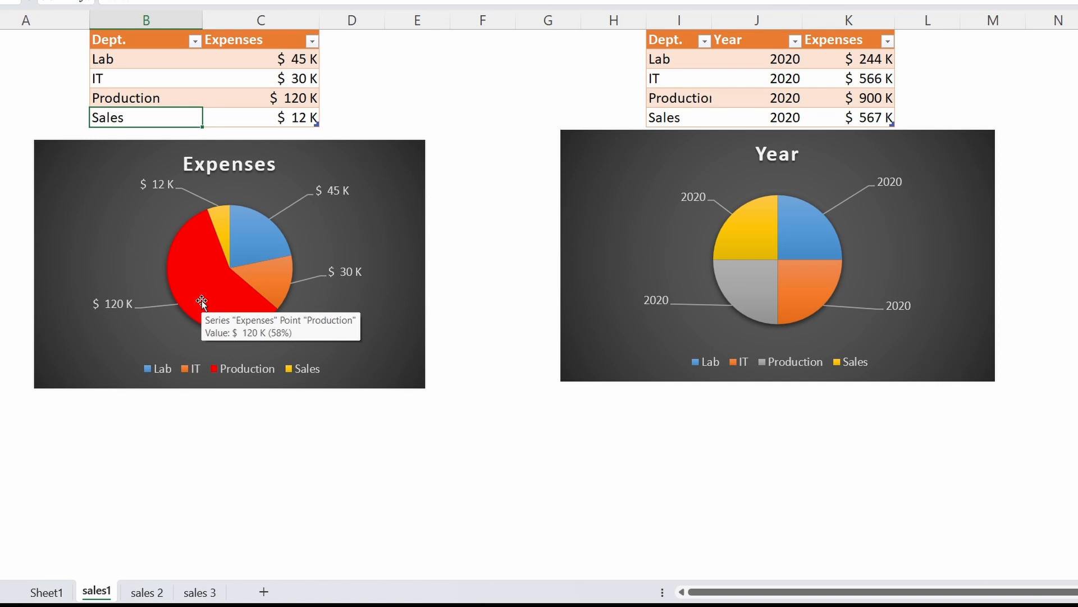
Examine the Year column and the Lab, Production and Sales rows of the table above the Year chart
click(715, 103)
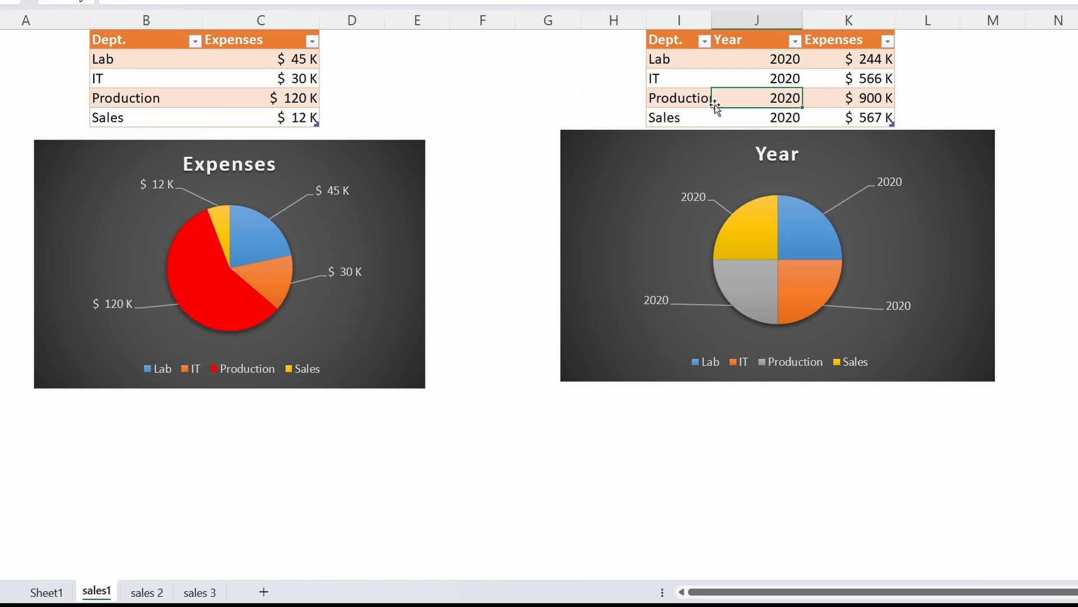
click(756, 20)
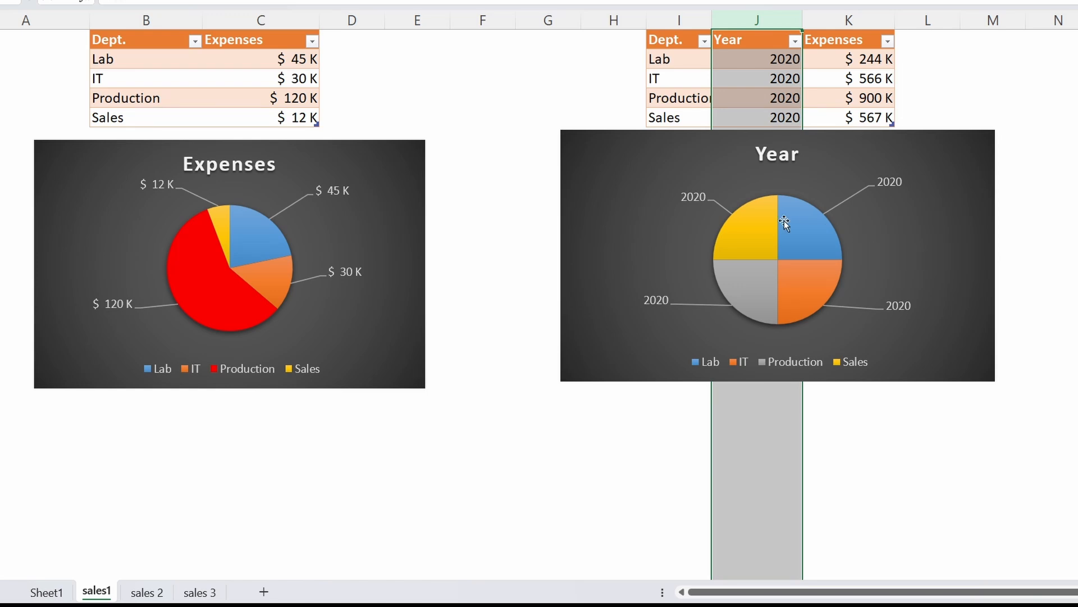
click(702, 110)
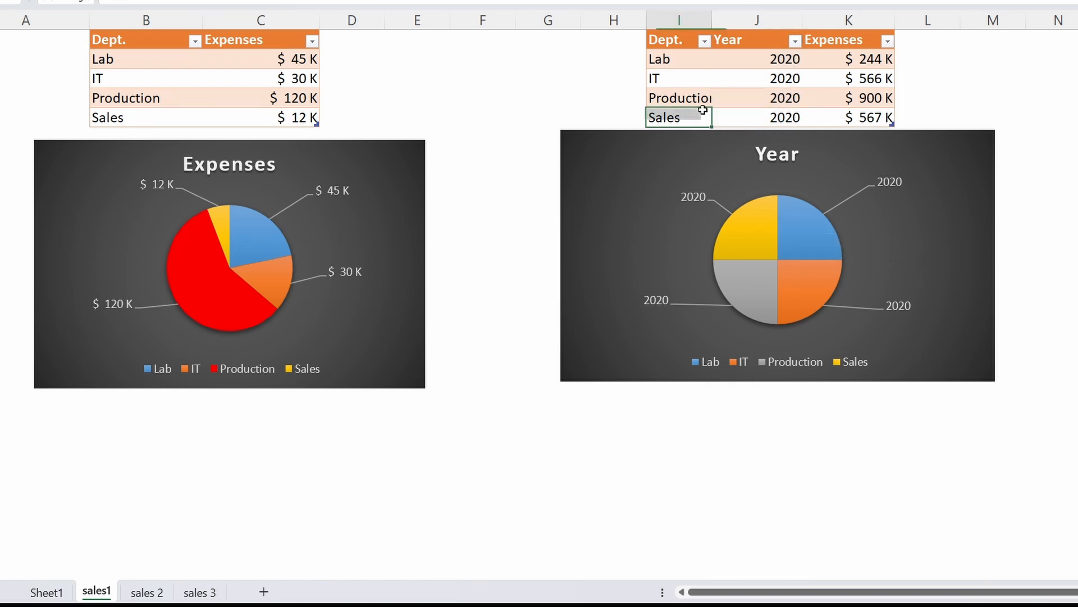
click(694, 59)
click(880, 60)
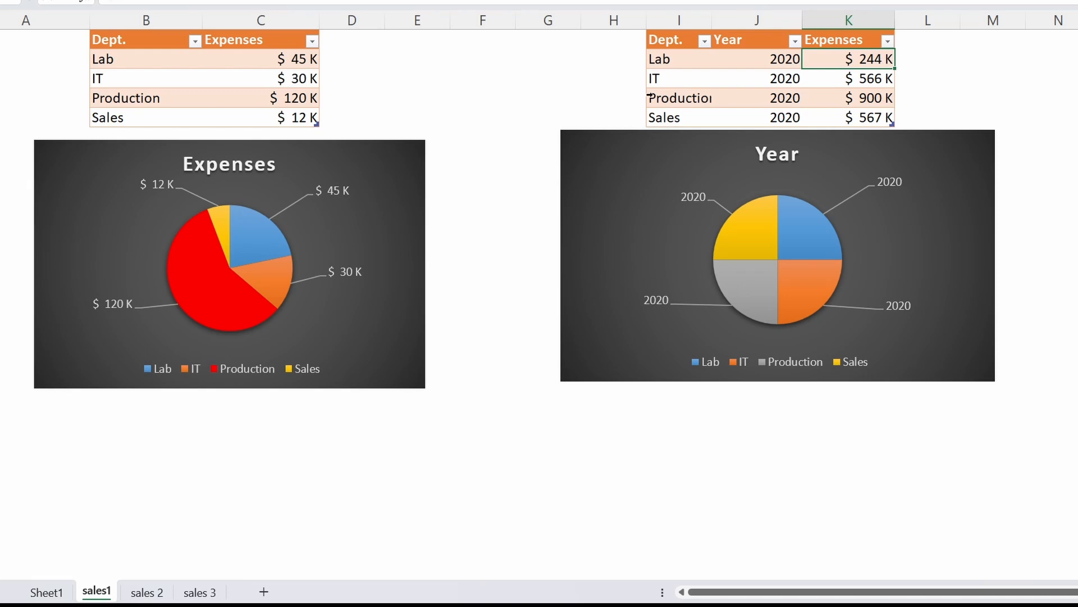
drag(854, 98, 663, 98)
click(855, 95)
click(680, 120)
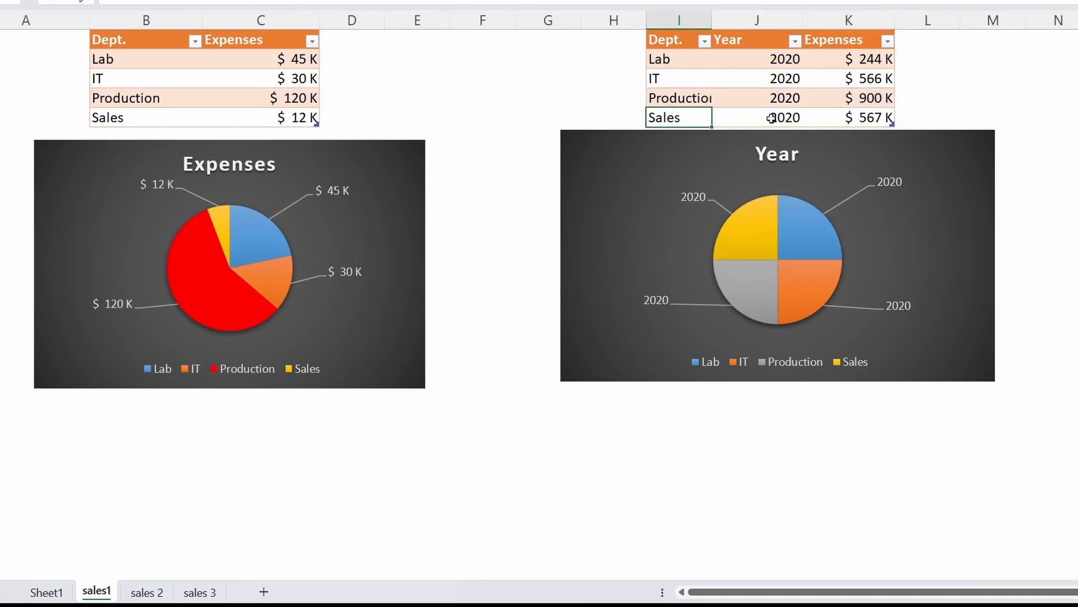
click(864, 115)
Set Lab's 2020 expenses to 56 in the table above the Year chart
click(868, 61)
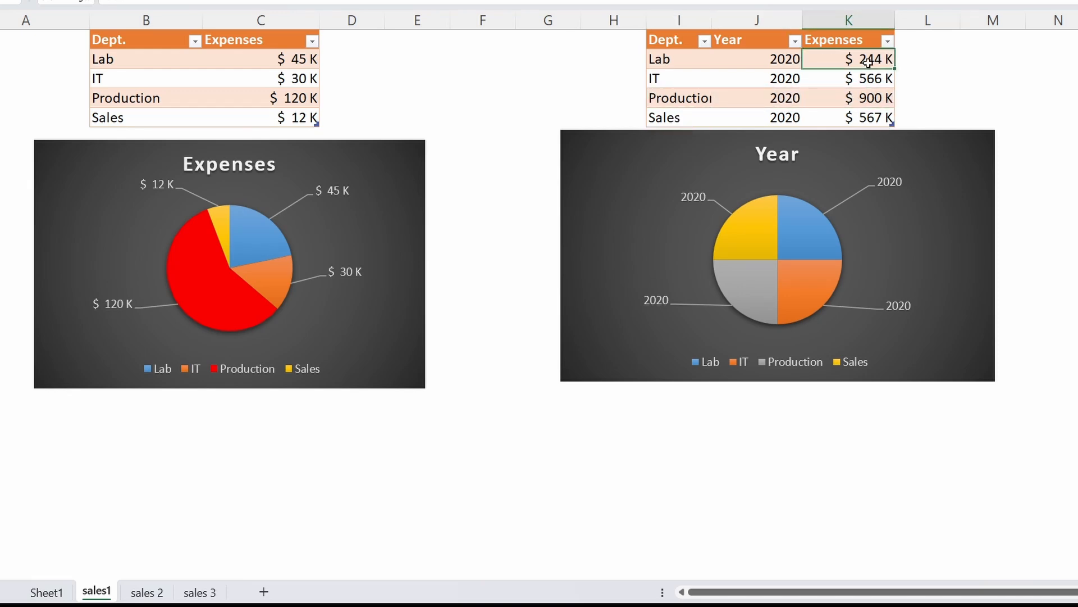
text(56)
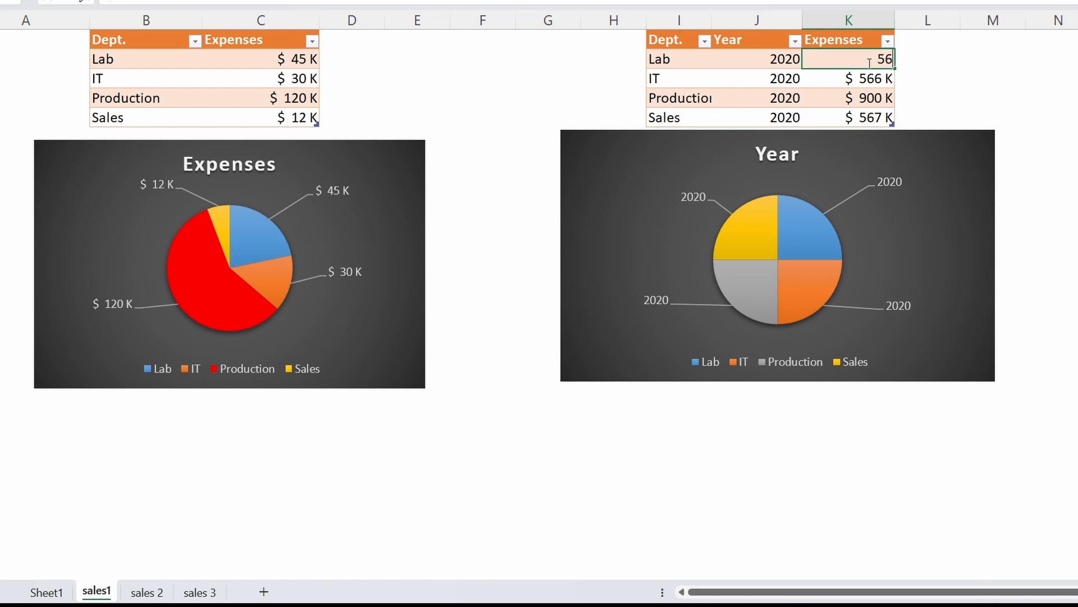
key(Return)
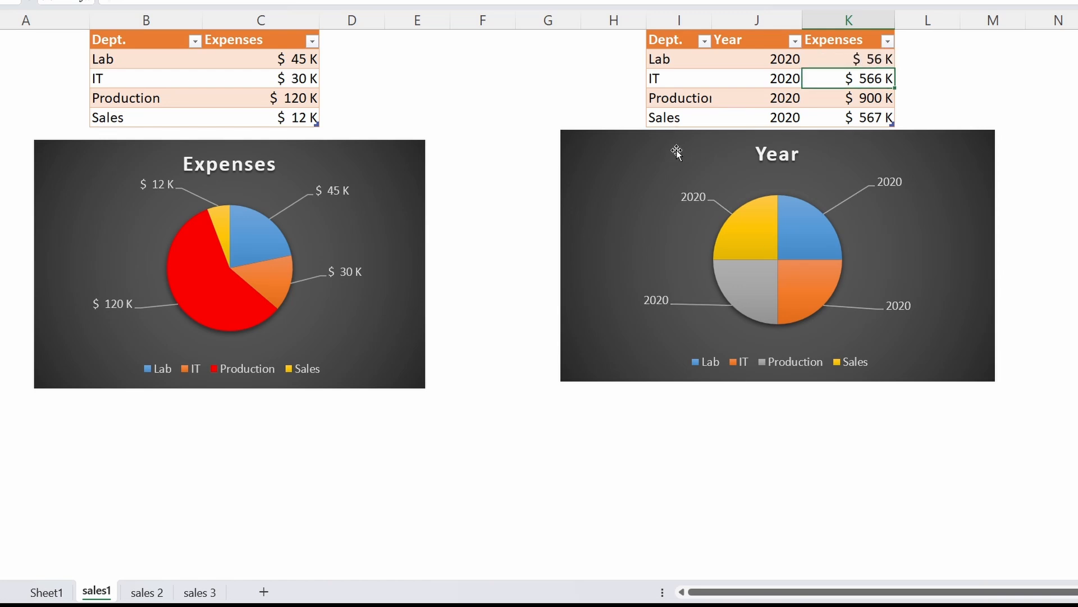
Compare the Expenses pie chart with the Year pie chart and its legend
click(328, 329)
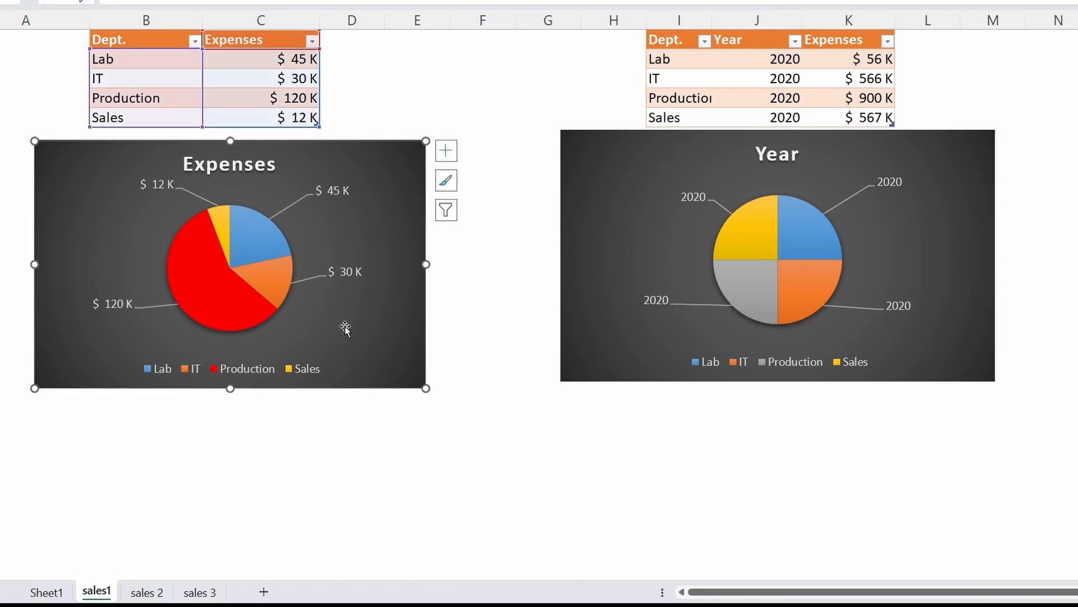
click(241, 429)
click(690, 355)
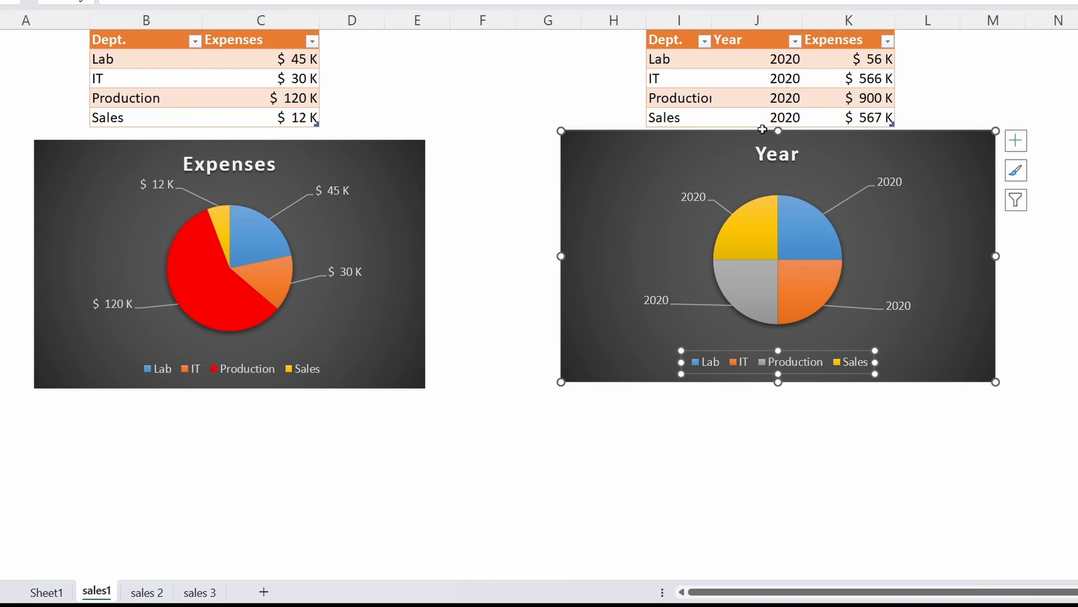
click(360, 334)
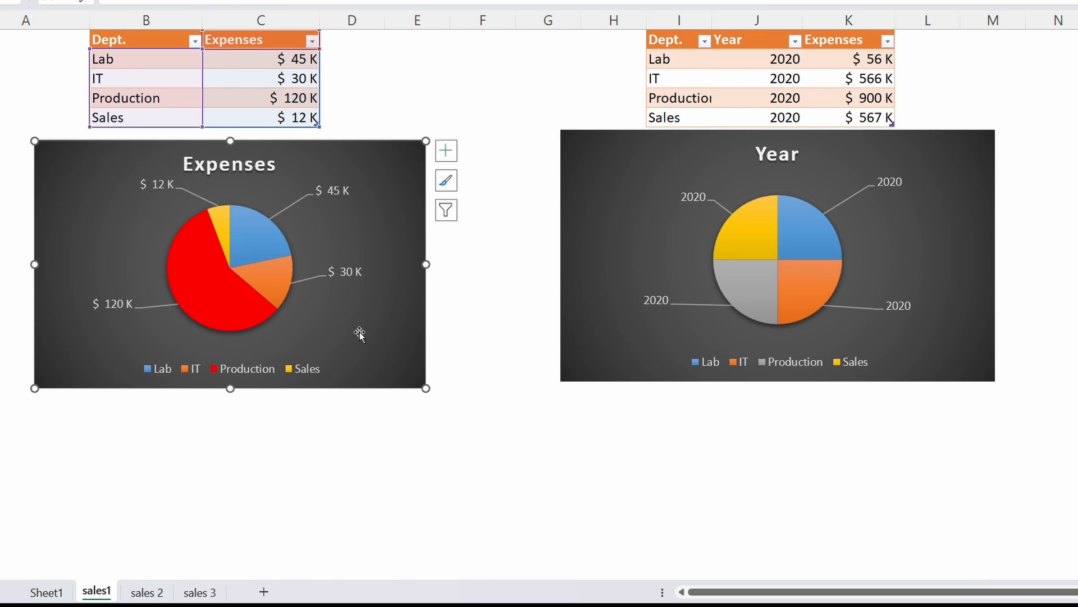
click(301, 435)
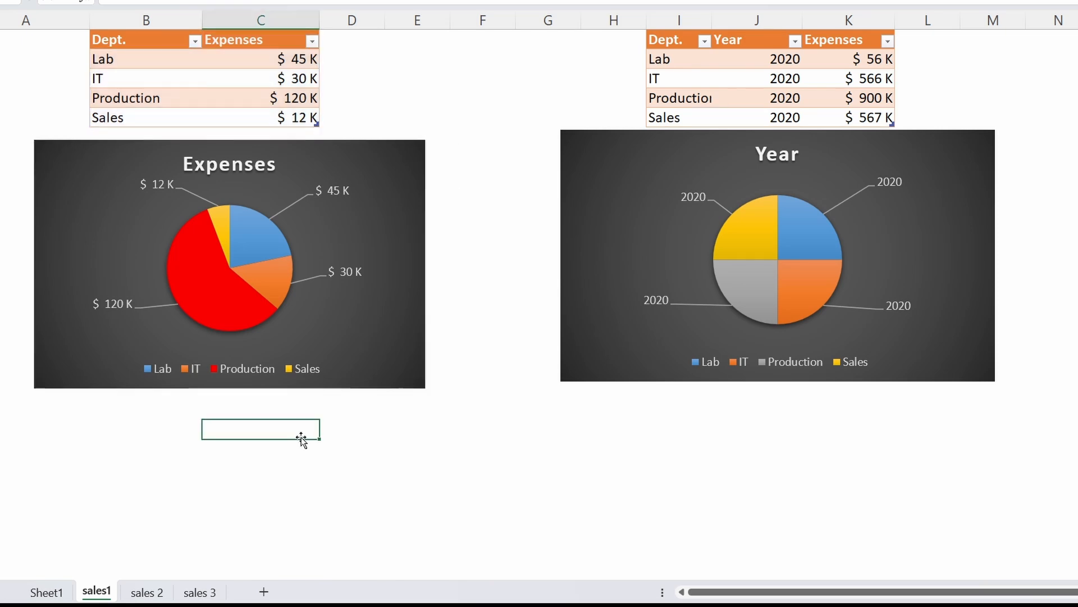
click(385, 364)
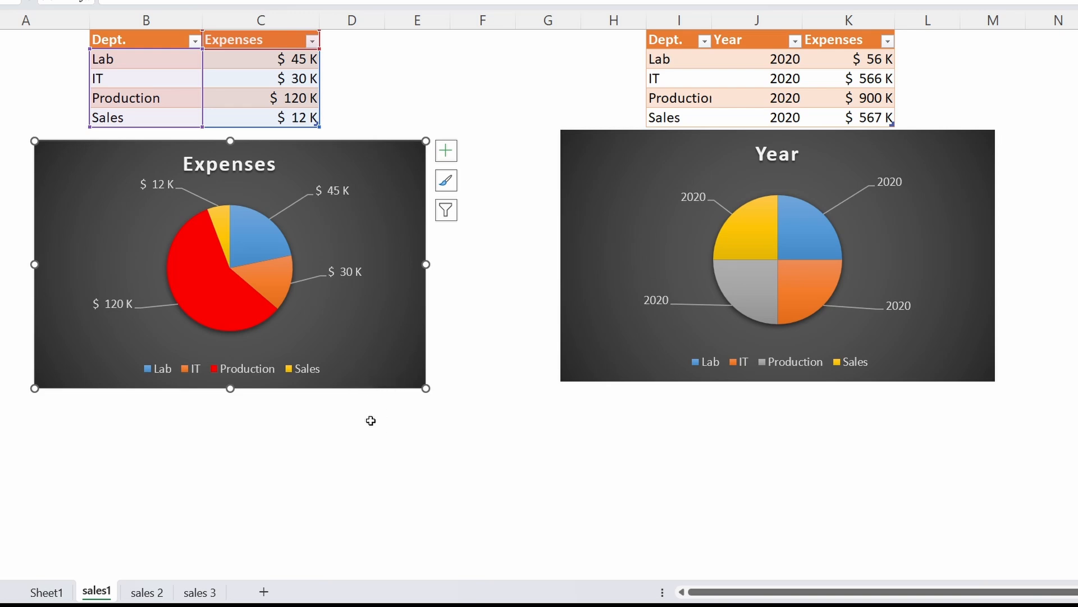
On the sales 2 sheet, move the sales pie chart up beside the table, starting at column D
click(509, 234)
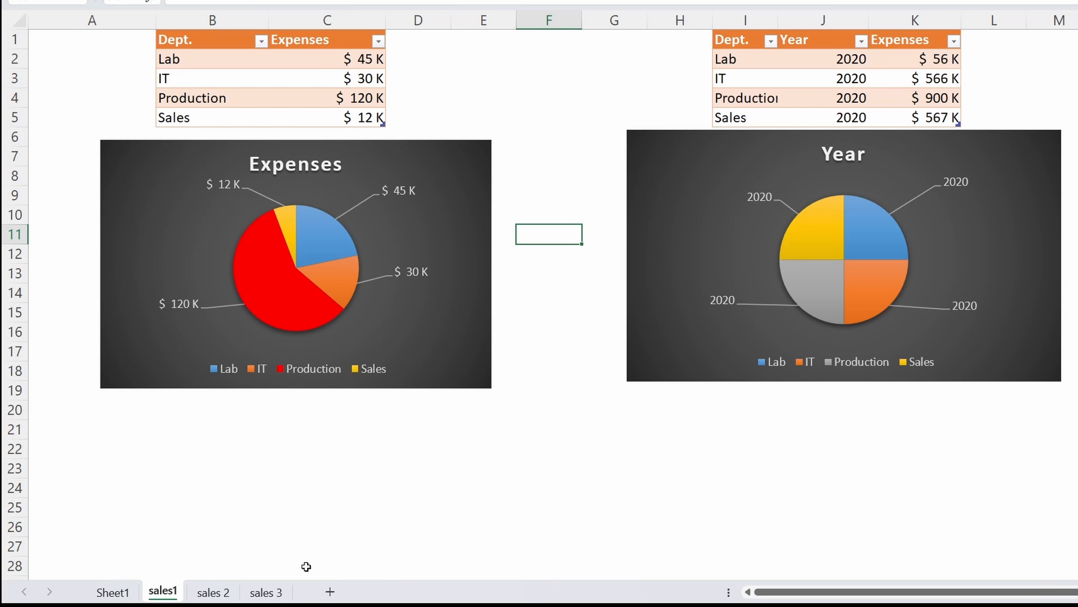
click(213, 592)
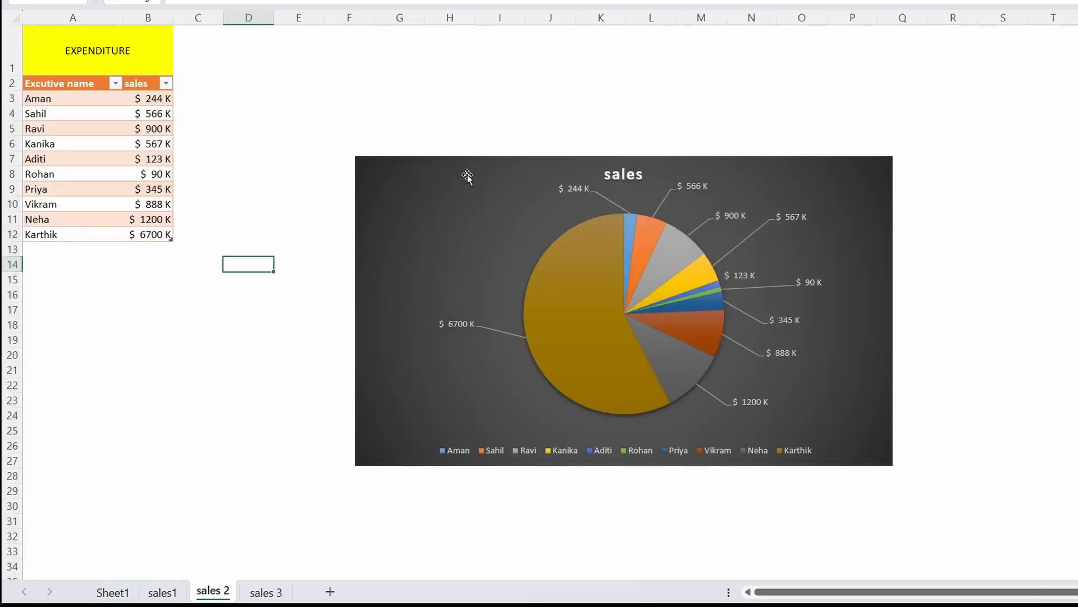
drag(467, 174, 360, 59)
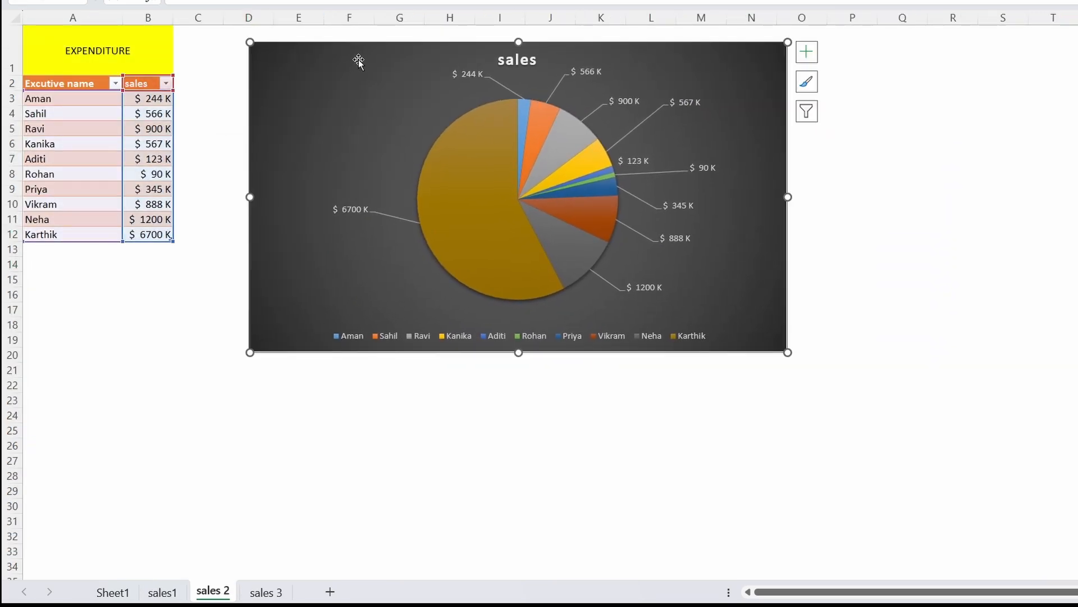
Clear the EXPENDITURE heading from the yellow cell above the executive sales table
drag(43, 128, 147, 128)
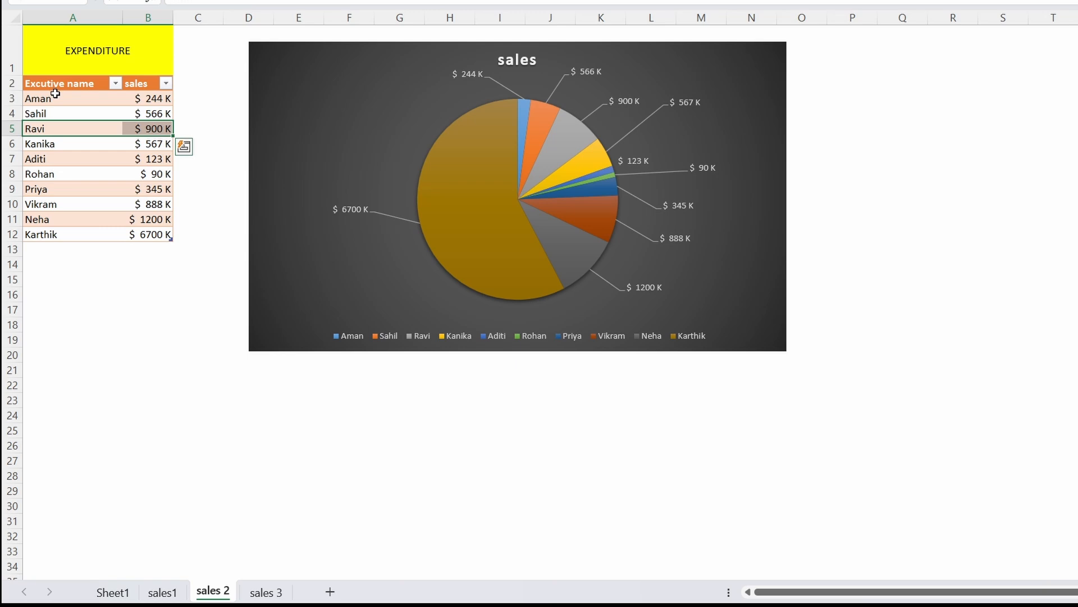
click(139, 76)
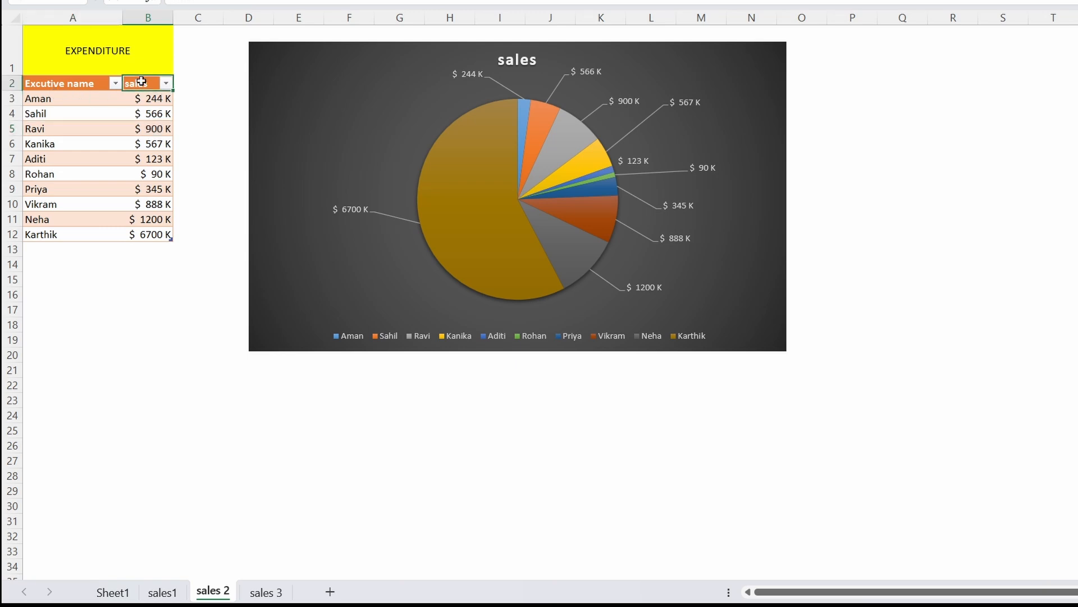
click(88, 54)
key(Delete)
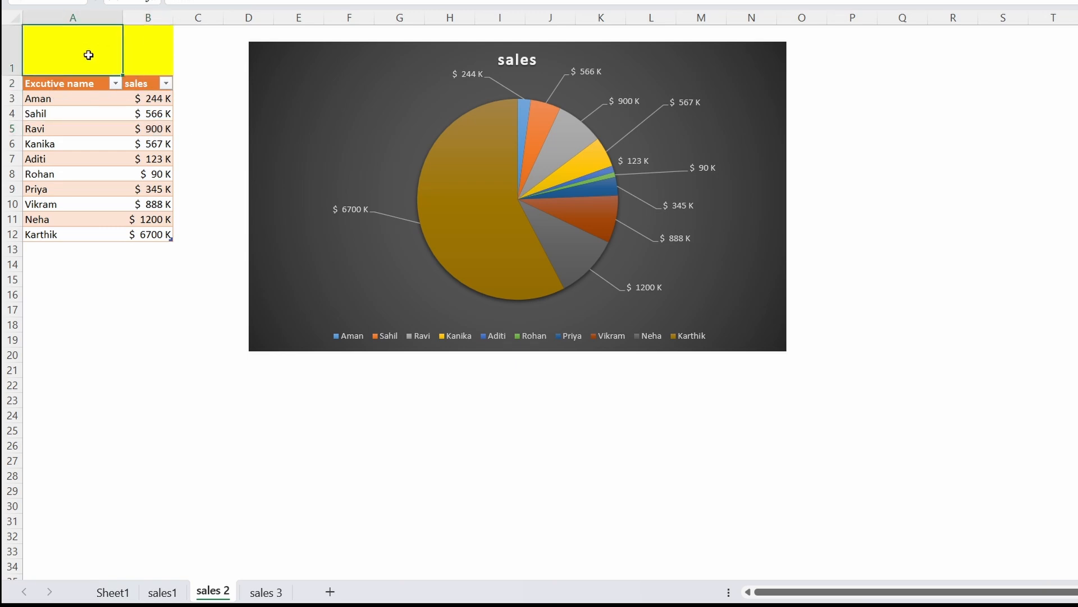
Review the executive name and sales headers and the list of executives in the table
click(48, 97)
click(57, 84)
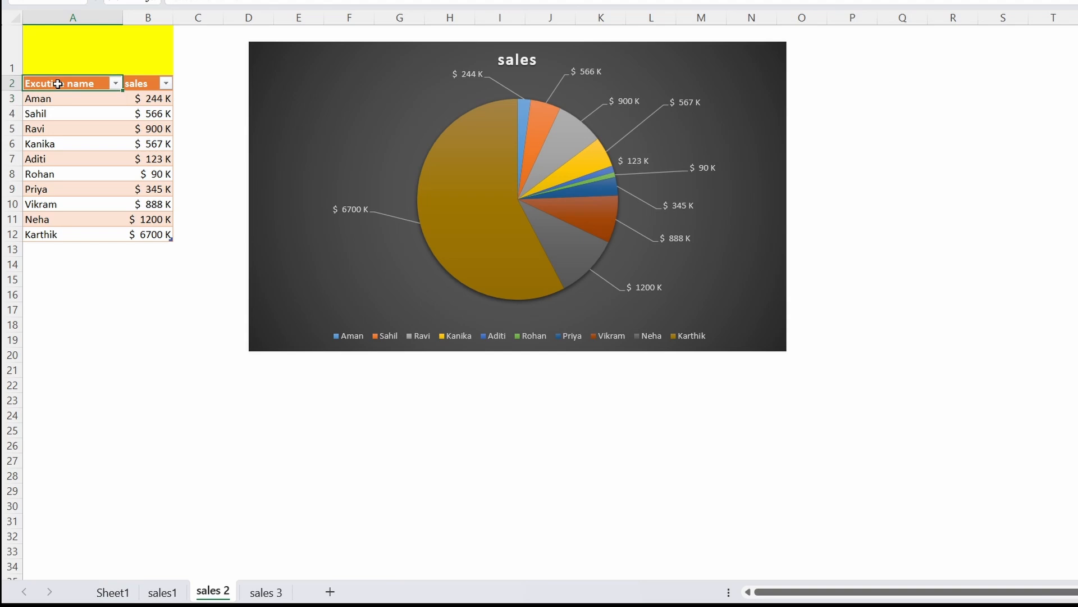
click(149, 83)
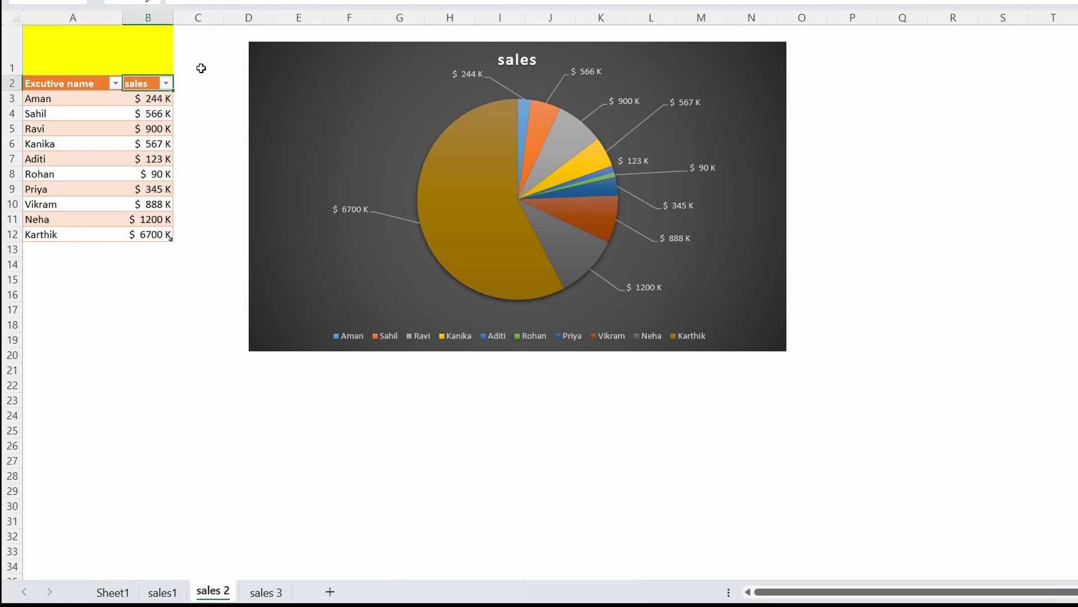
drag(54, 103, 52, 234)
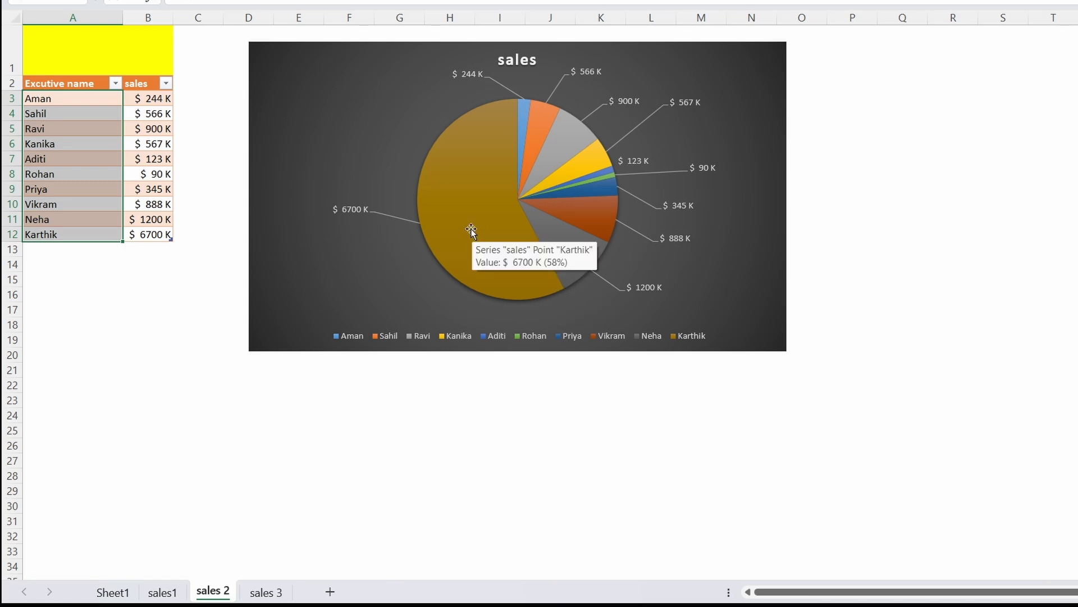
Compare the largest slice of the sales chart with the table's last row, and inspect one of the smallest slices
click(443, 232)
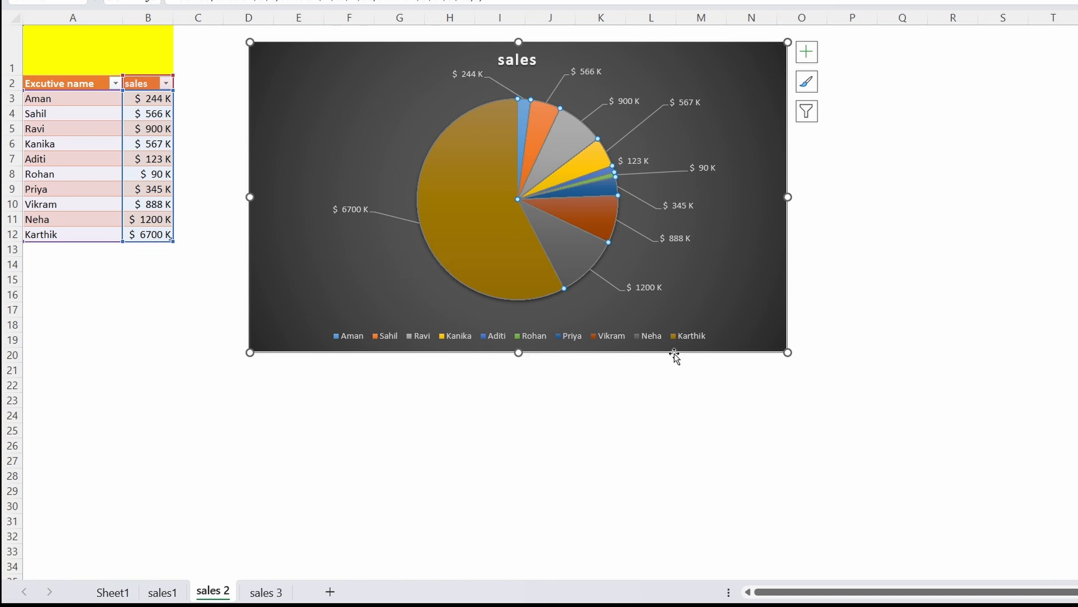
click(142, 236)
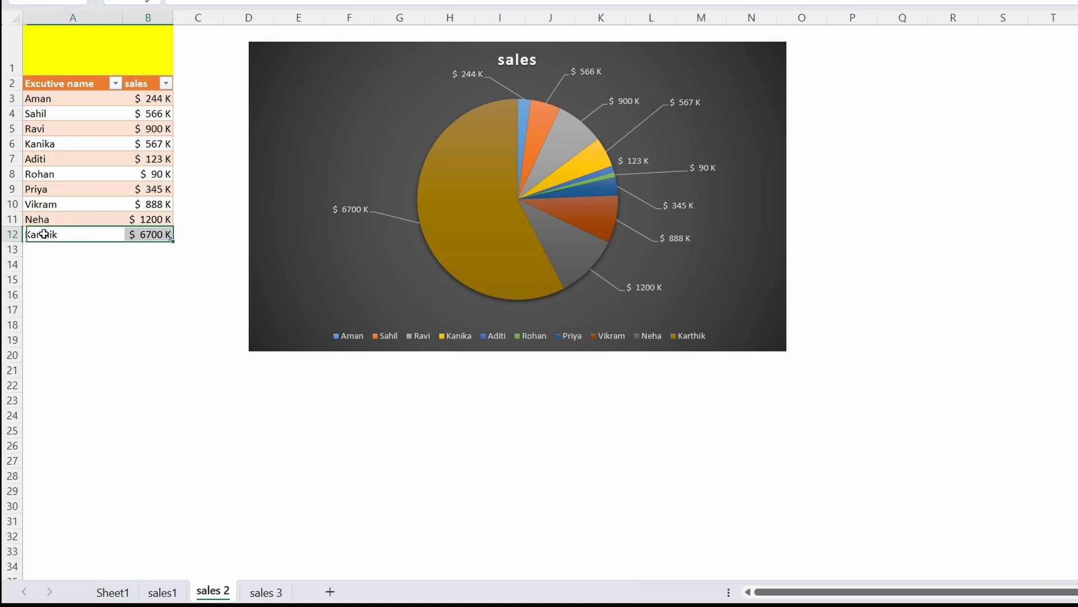
drag(45, 235, 147, 229)
mouse_move(605, 172)
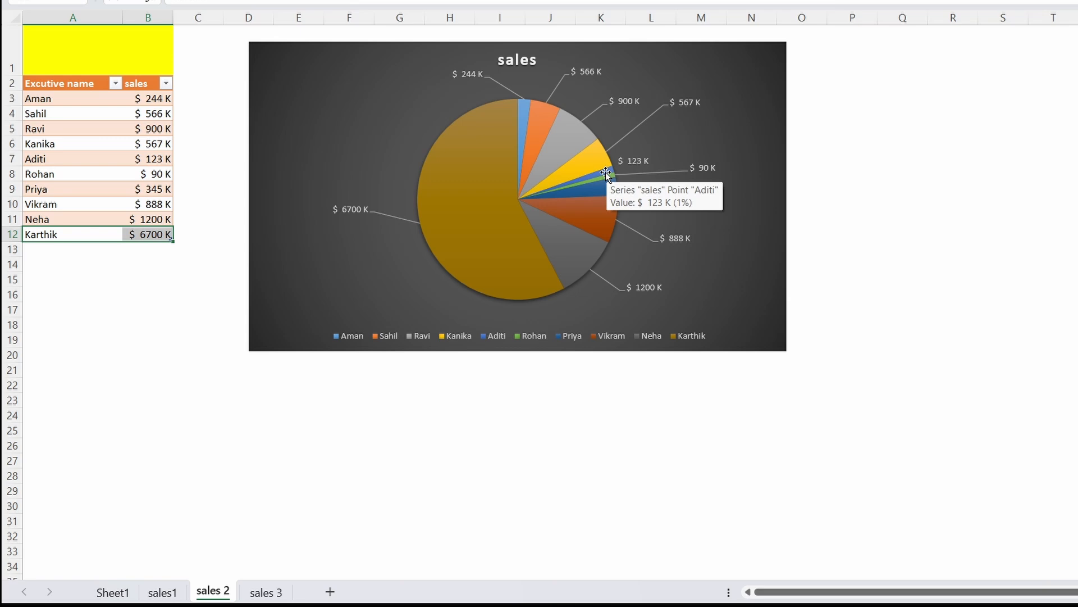
mouse_move(480, 247)
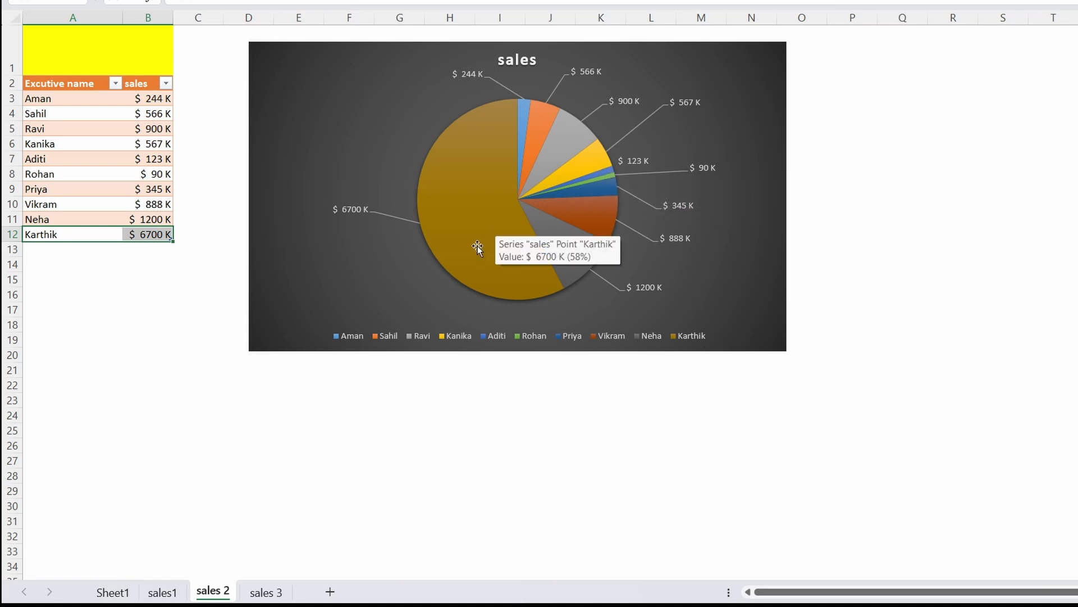
click(85, 180)
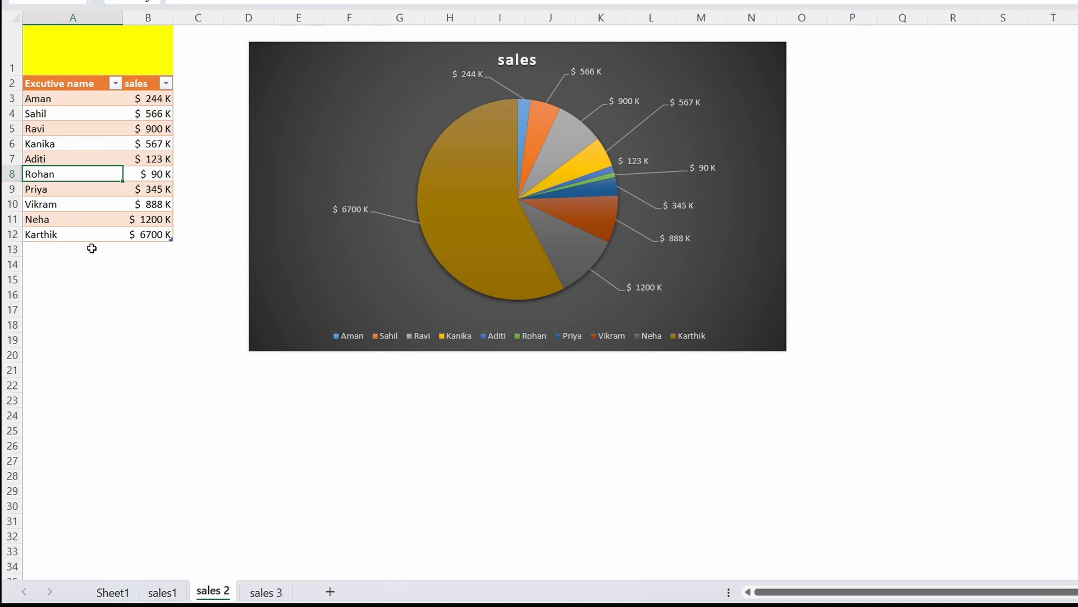
mouse_move(468, 166)
Open the sales 3 sheet and review its executive names in A2:A26 alongside the Sales pie chart
click(270, 591)
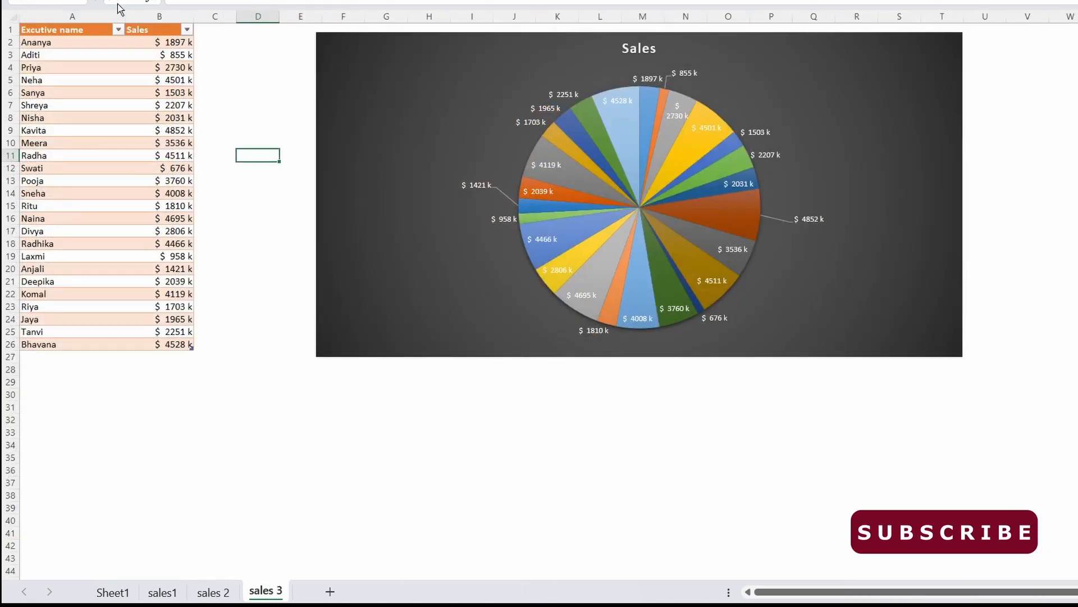
drag(45, 41, 108, 346)
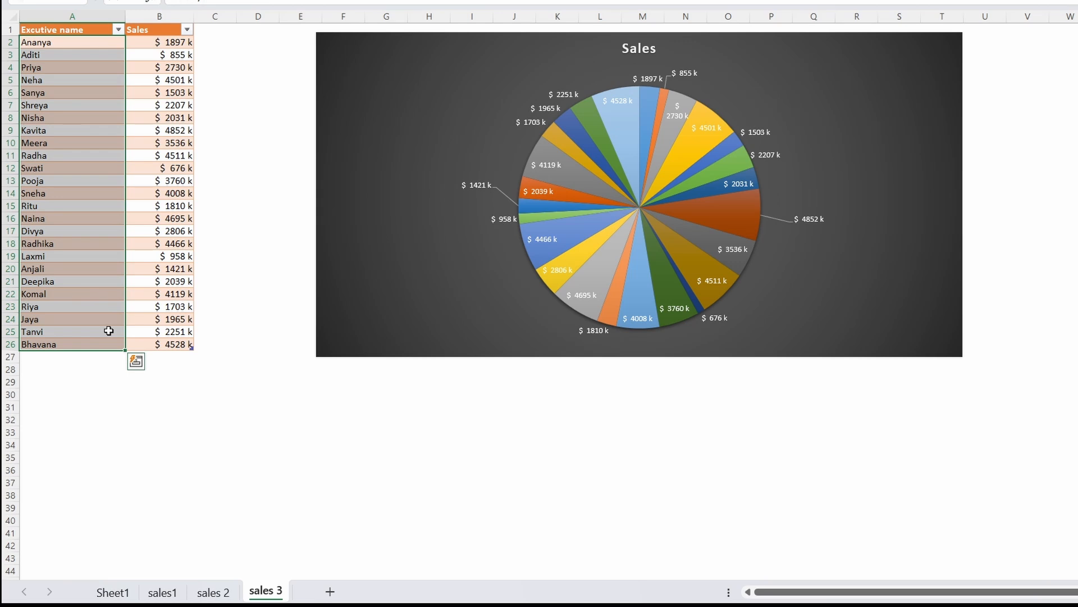
click(84, 219)
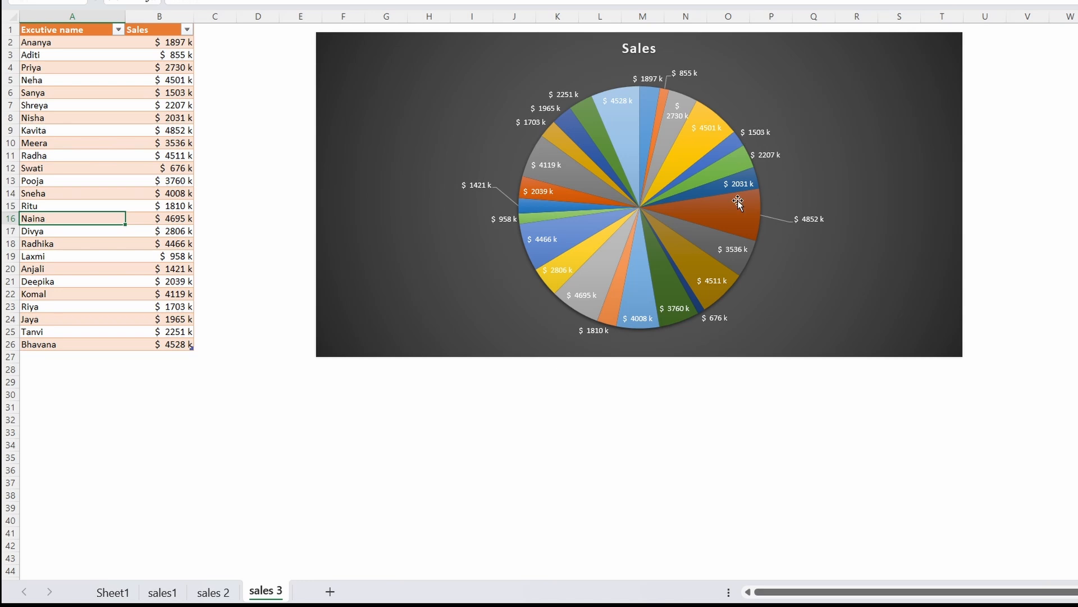
Inspect two slices of the Sales pie chart and locate the matching executive for one of them in the table
mouse_move(729, 214)
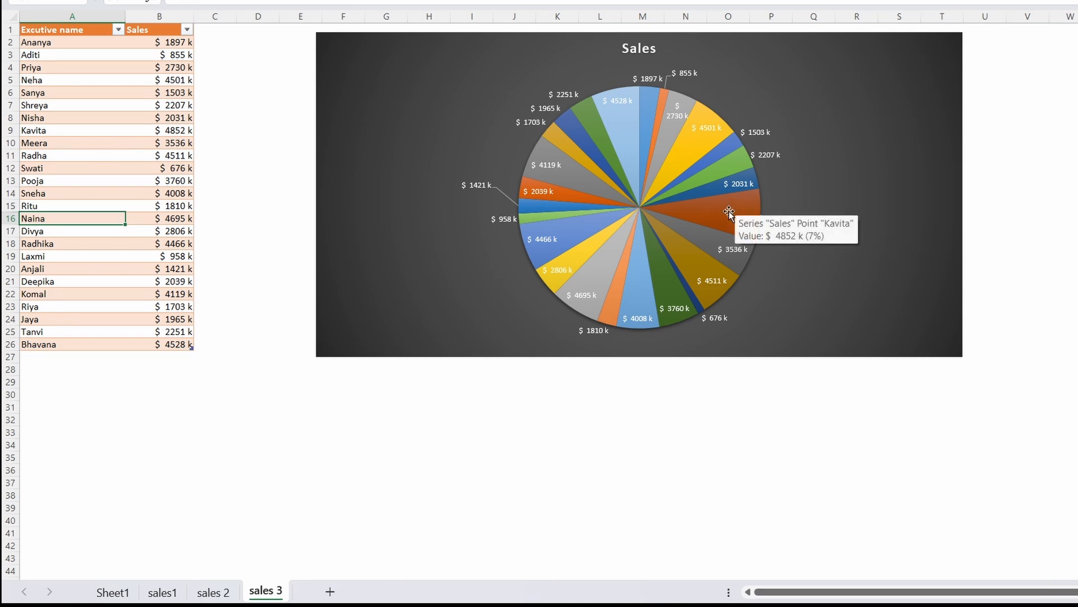
mouse_move(660, 295)
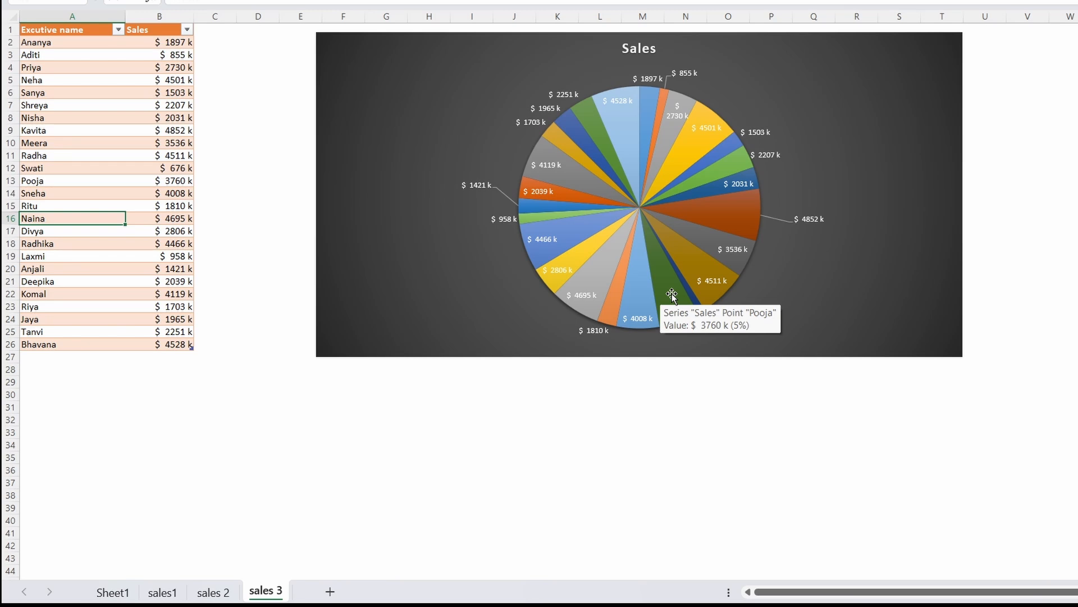
click(89, 177)
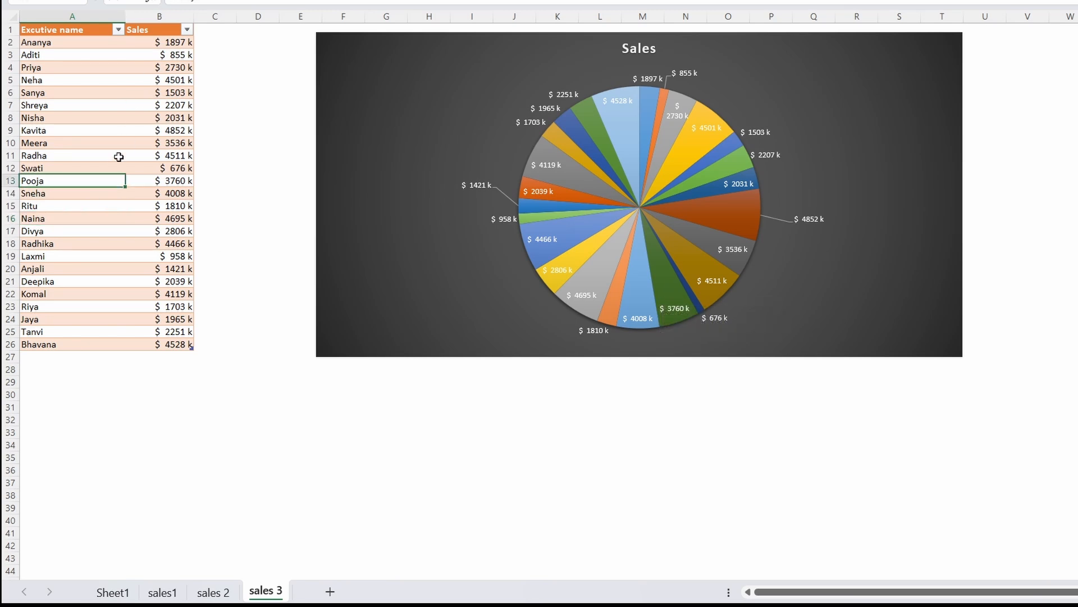
Insert a 2-D clustered column chart from the executive sales table and widen it on both sides
click(132, 67)
click(167, 2)
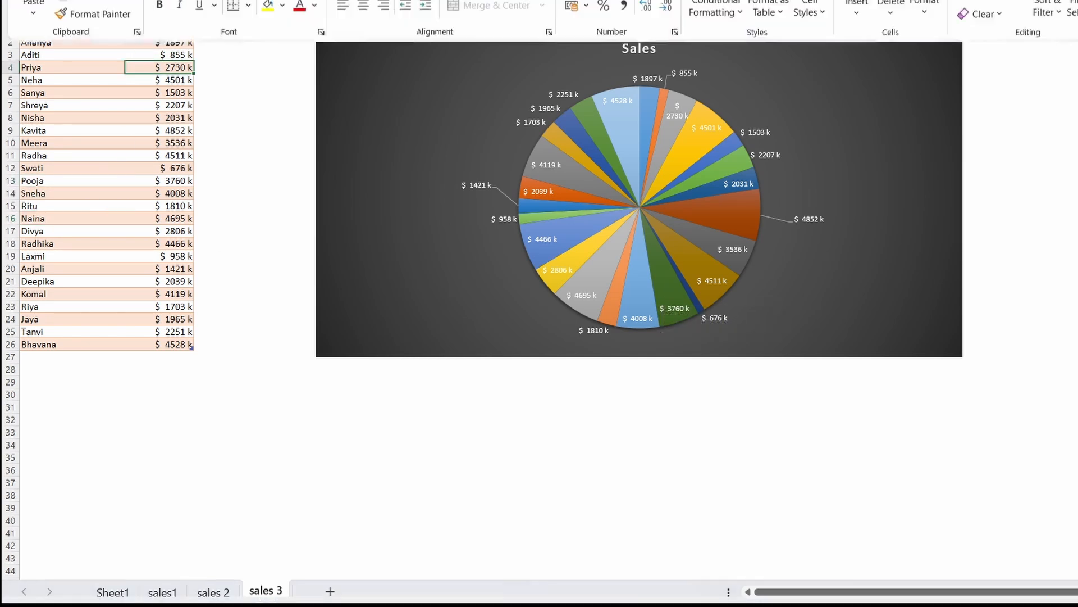
click(112, 15)
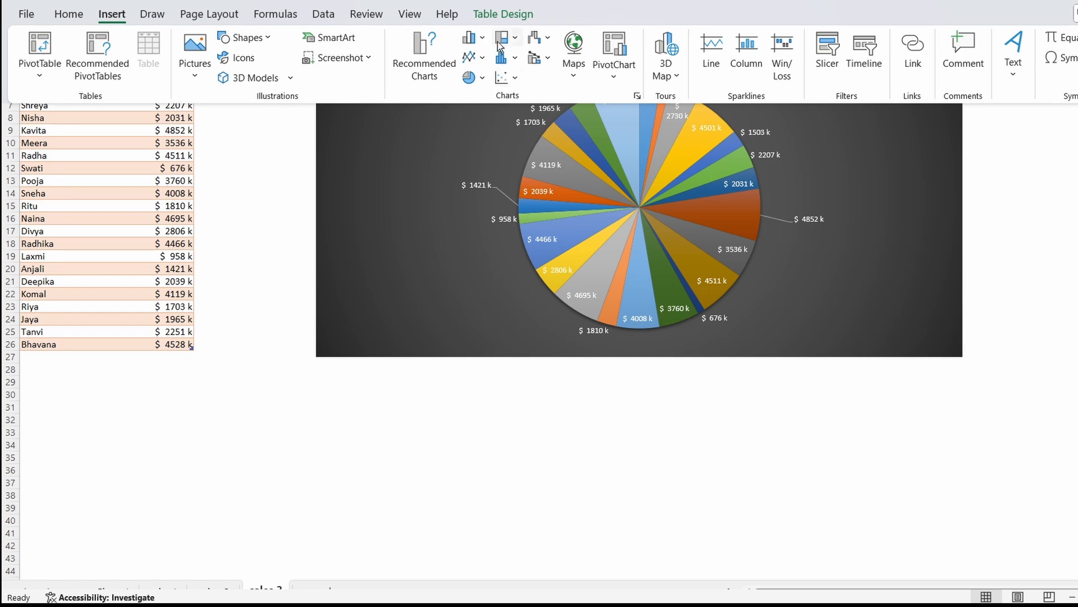
click(483, 40)
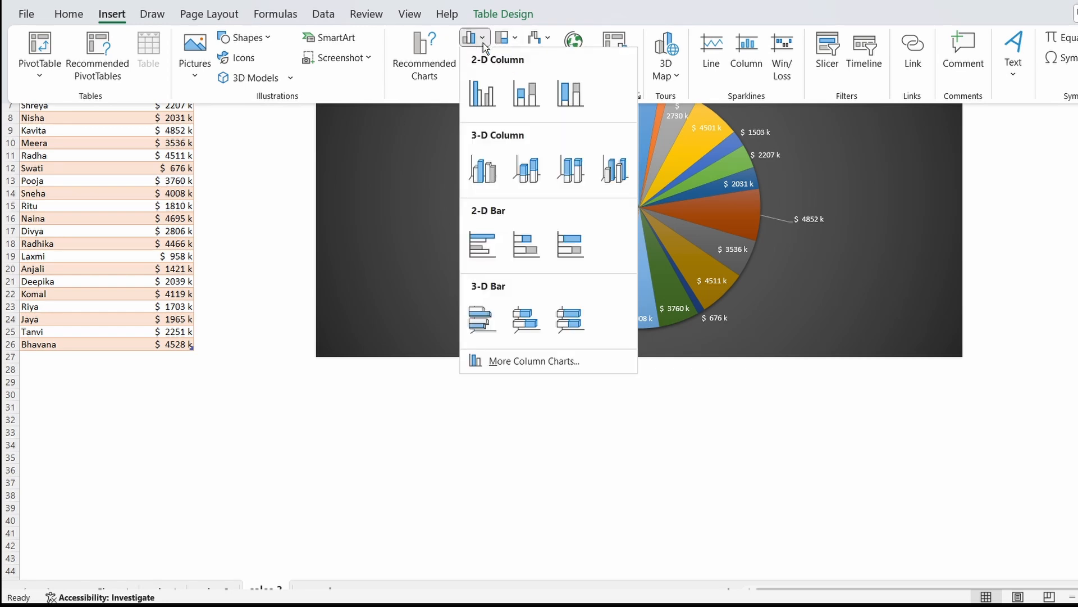
click(502, 100)
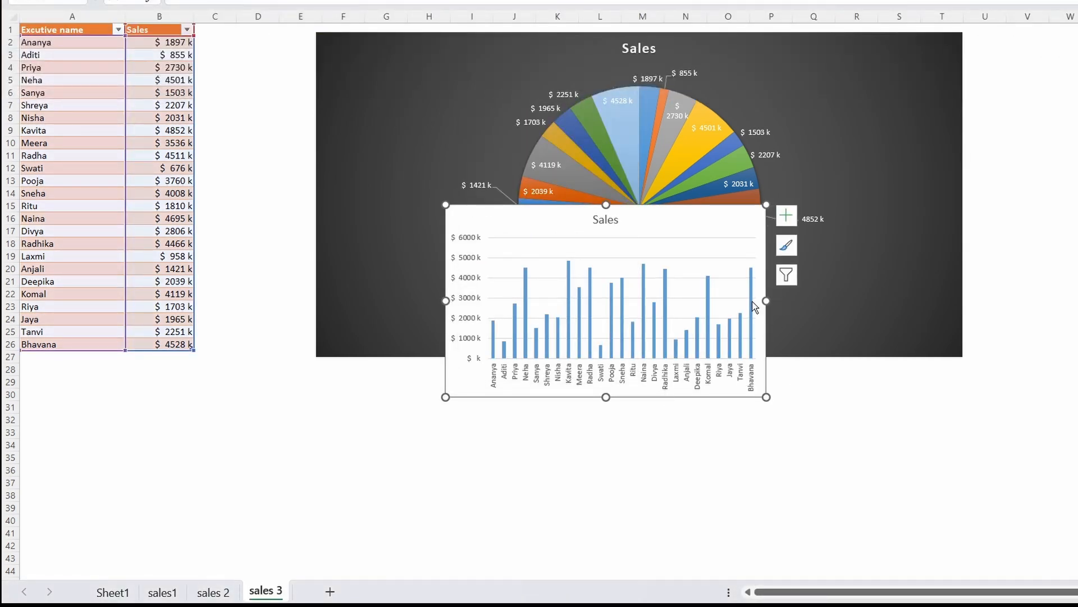
drag(762, 296, 1073, 303)
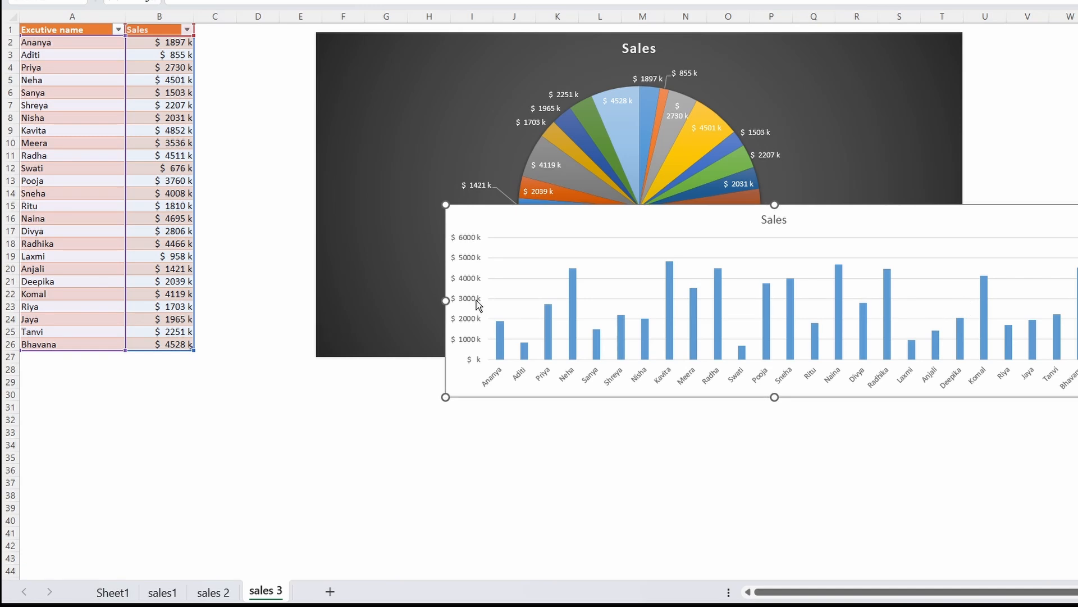
drag(443, 297, 332, 301)
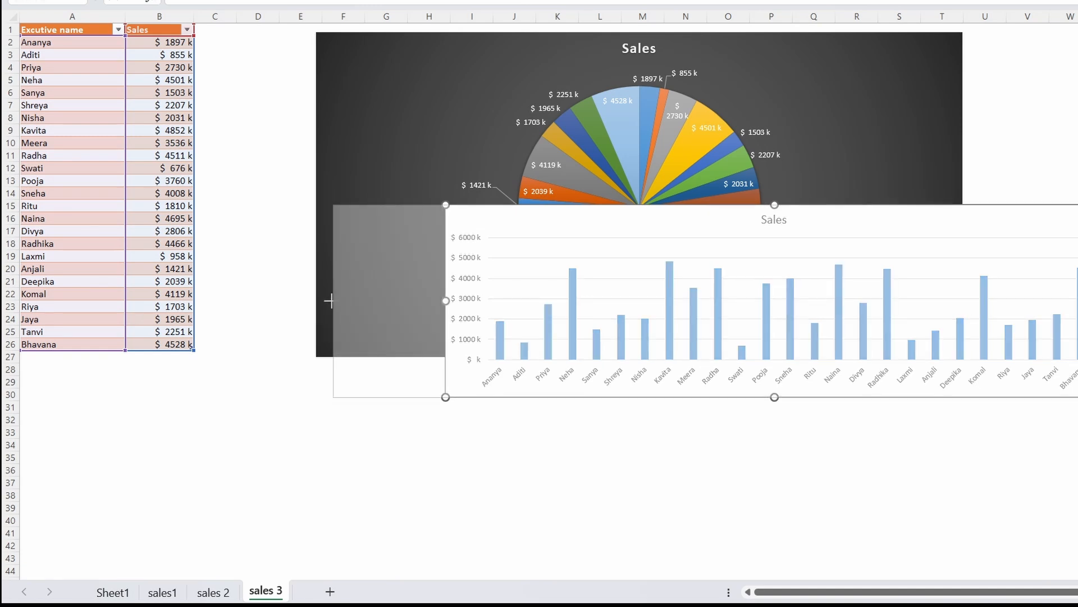
Add a Moving Average trendline to the column chart and place the chart directly below the pie chart
click(151, 3)
click(40, 62)
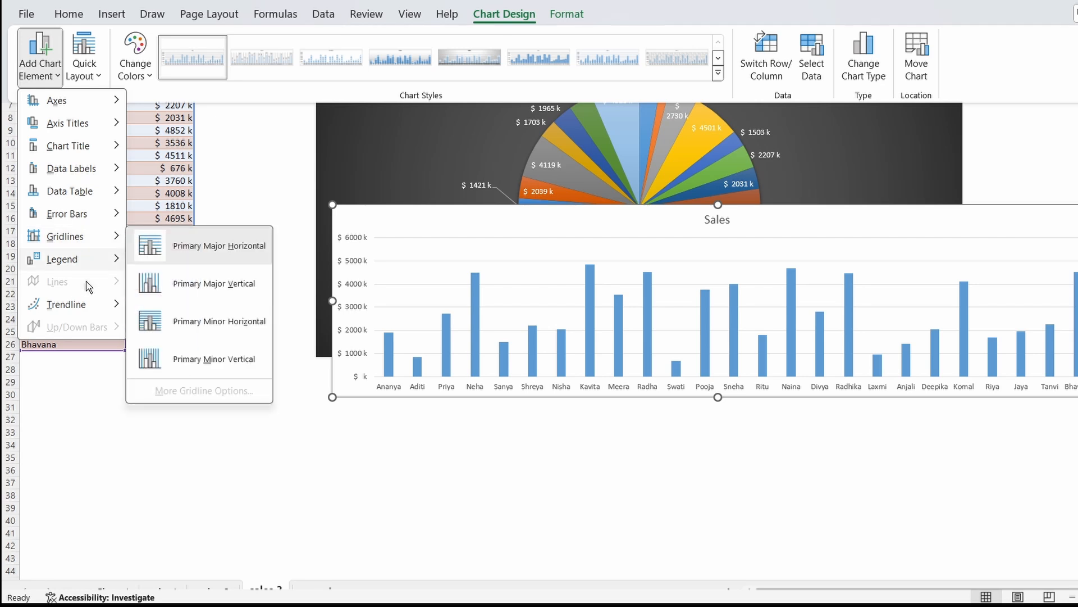
mouse_move(84, 304)
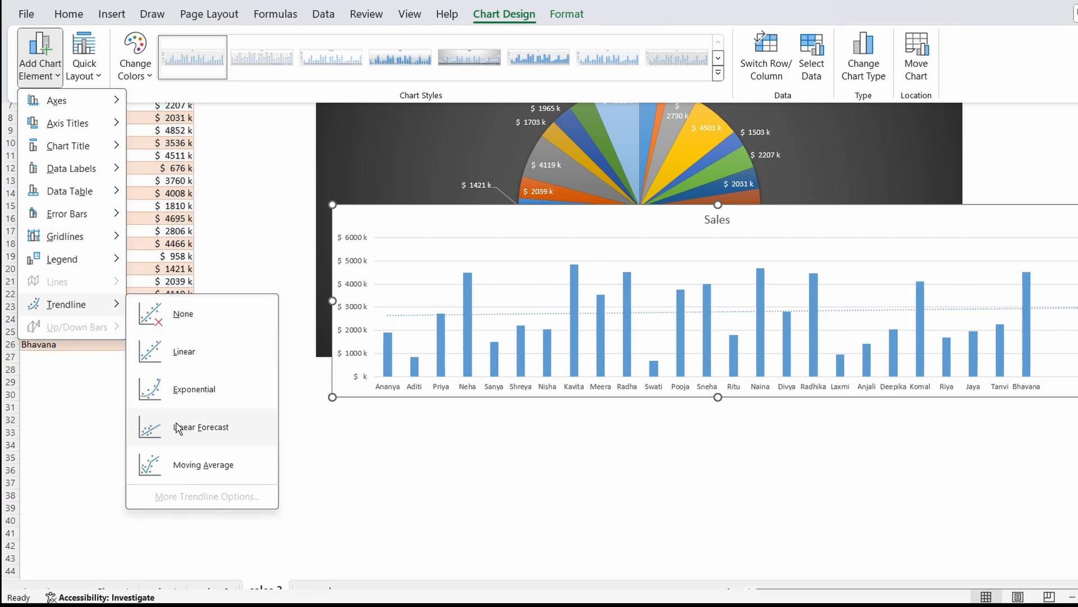
click(193, 480)
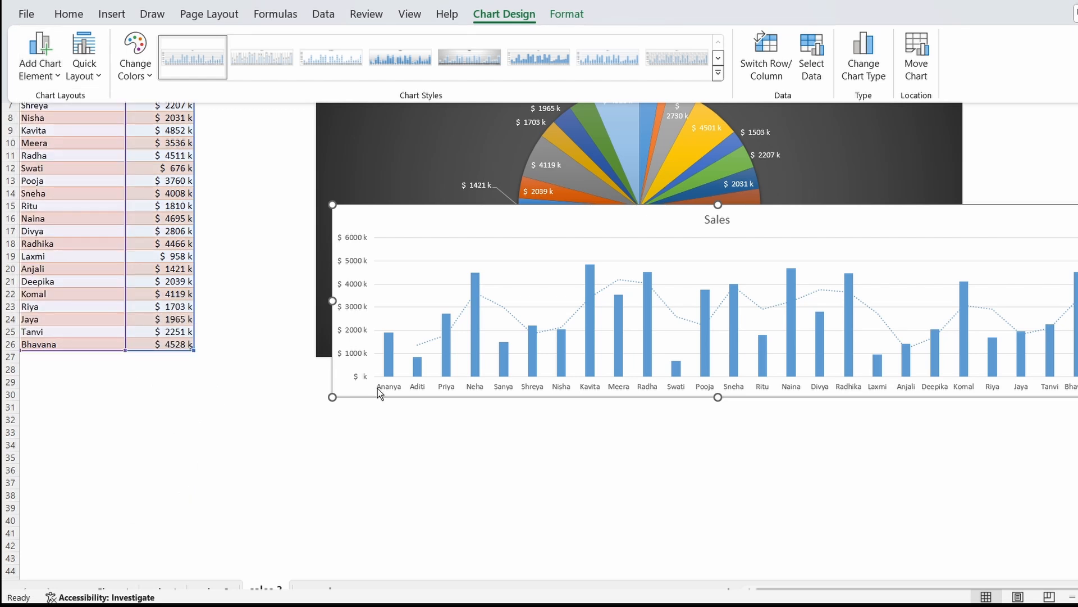
drag(608, 220, 557, 368)
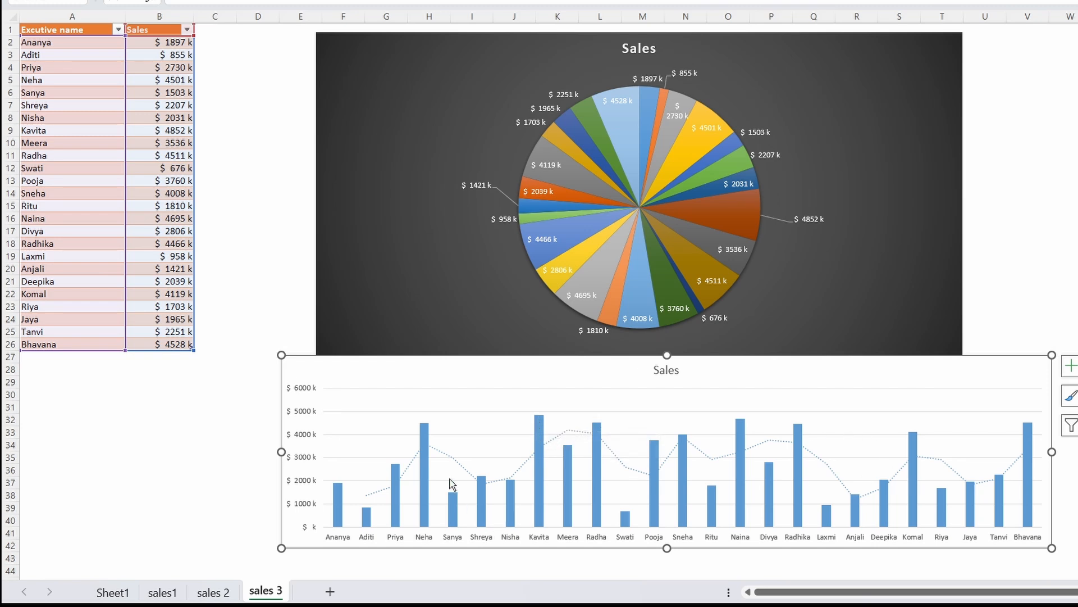
Add data labels to the Sales columns and inspect the tallest column
click(425, 442)
click(426, 441)
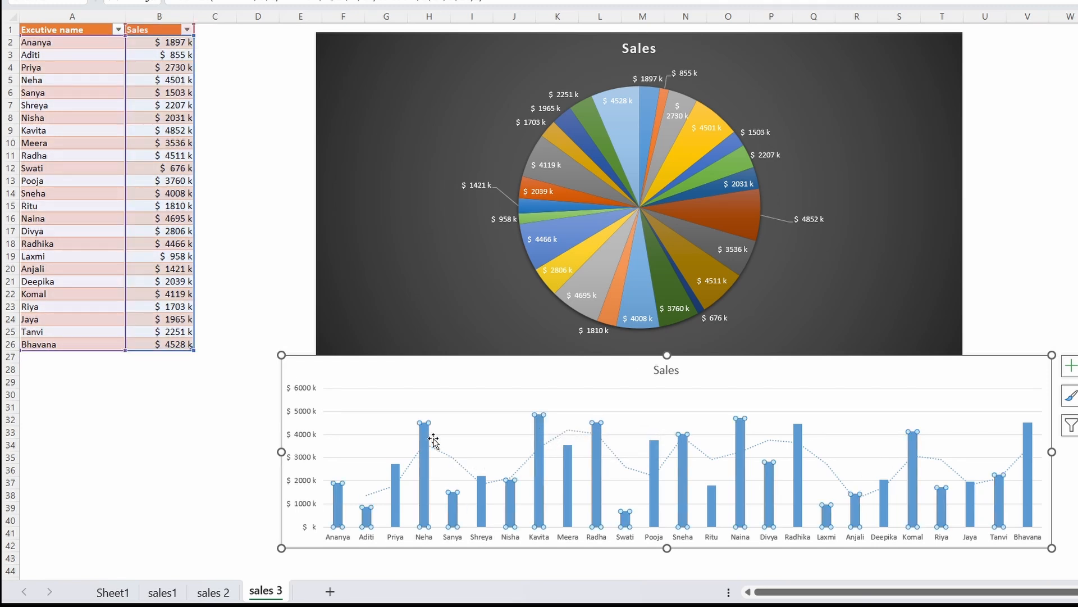
click(1071, 366)
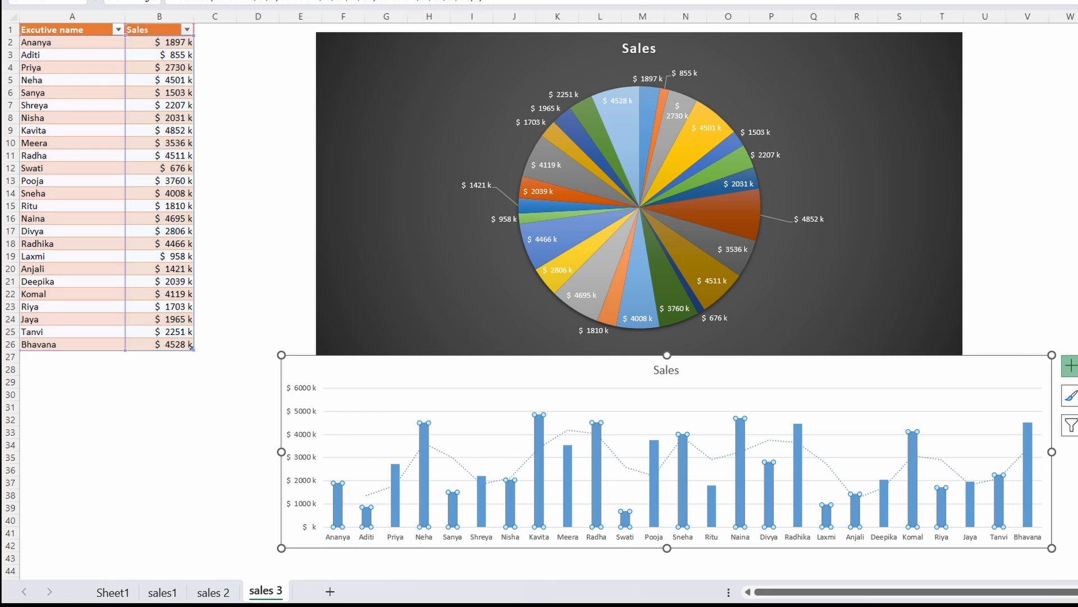
click(1077, 331)
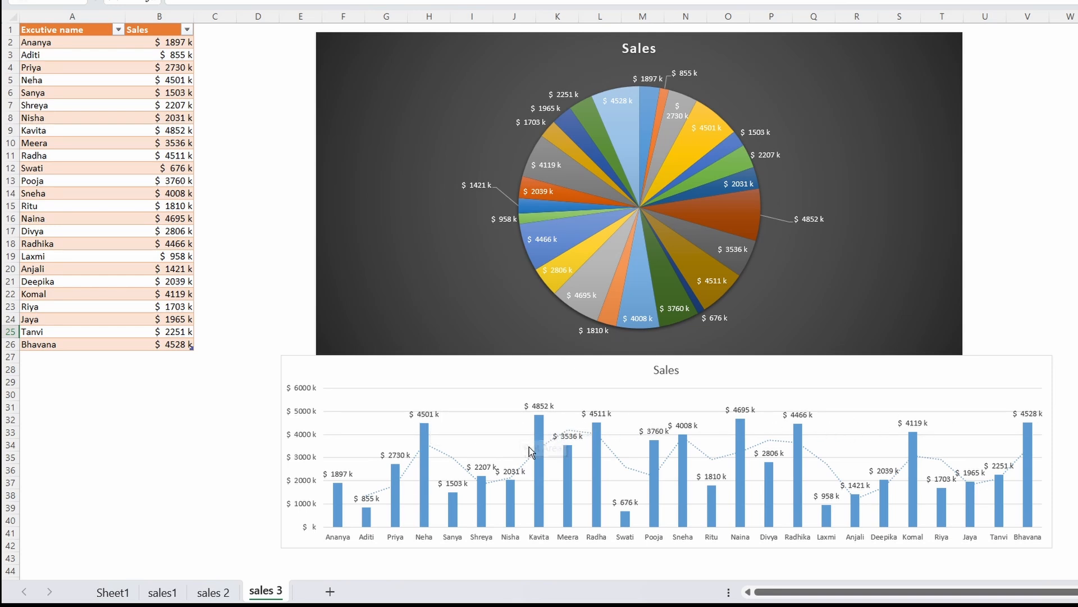
mouse_move(542, 431)
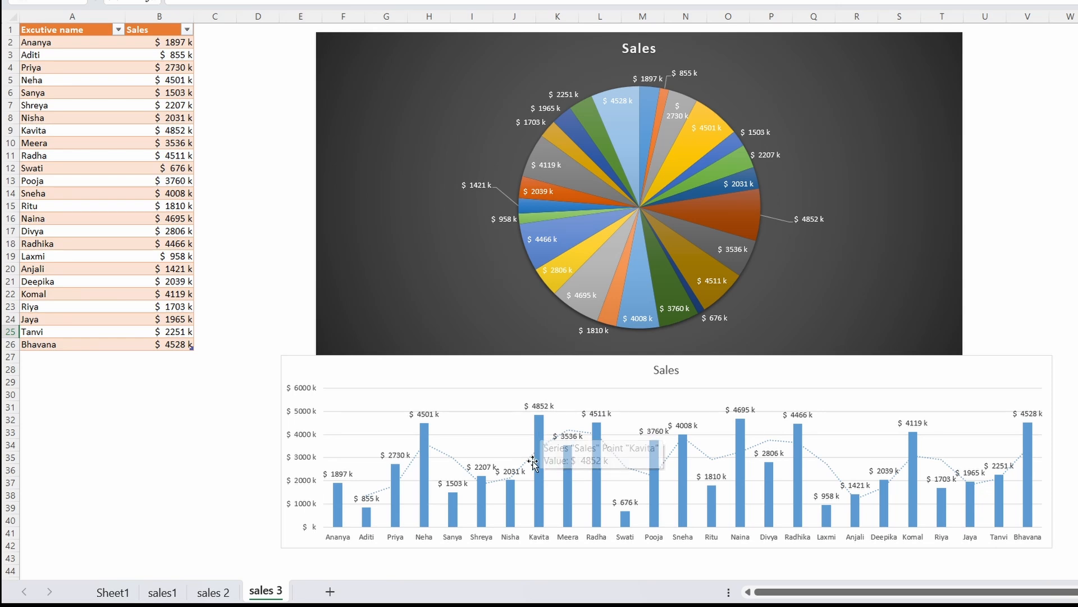
Delete the Sales column chart below the pie chart
scroll(629, 531, right, 2)
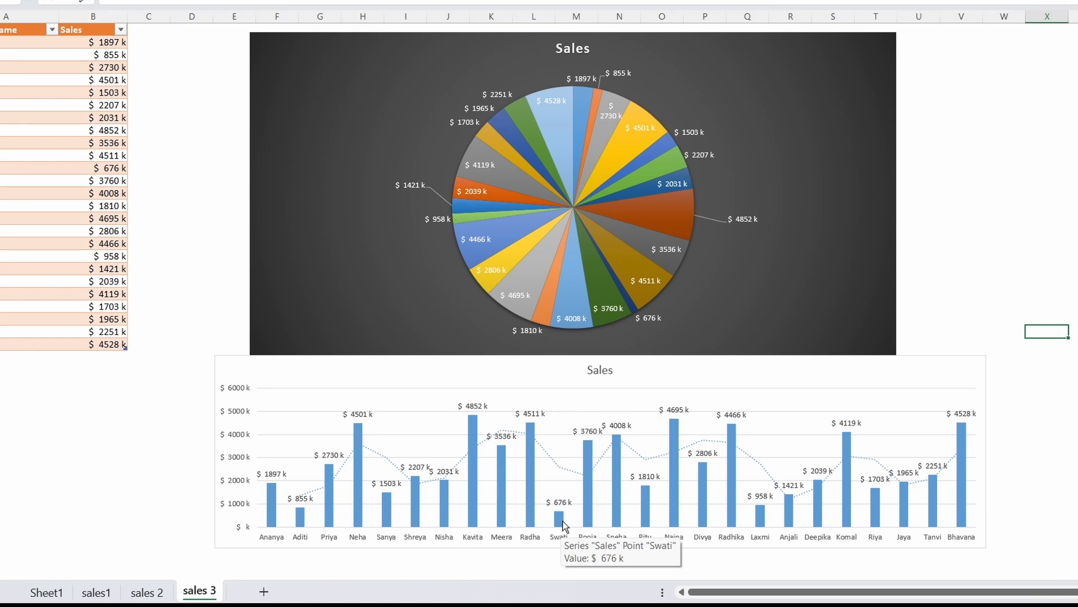
click(328, 381)
key(Delete)
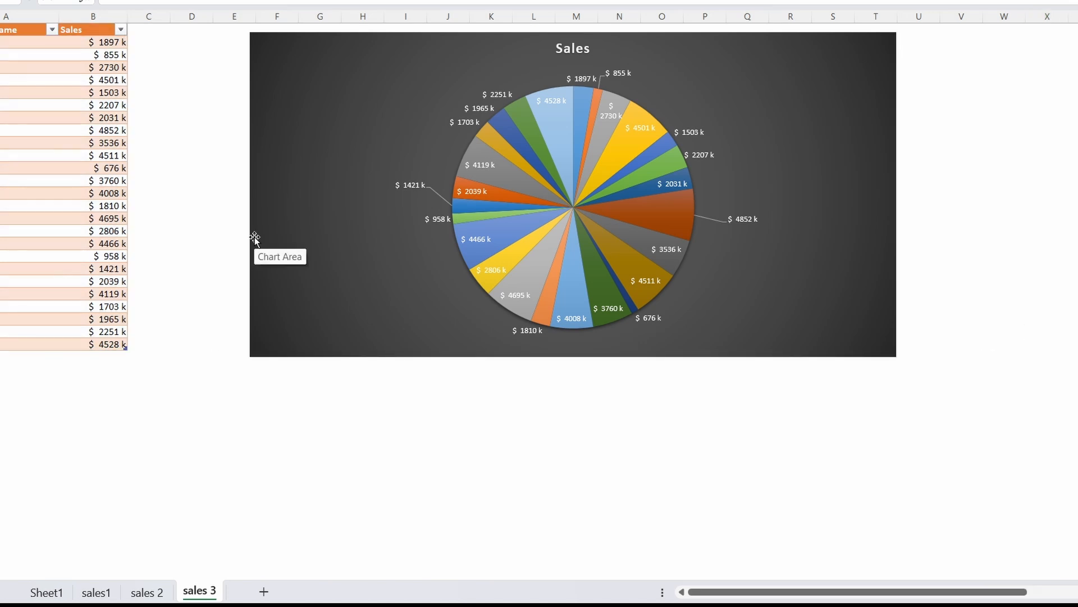
scroll(254, 239, right, 5)
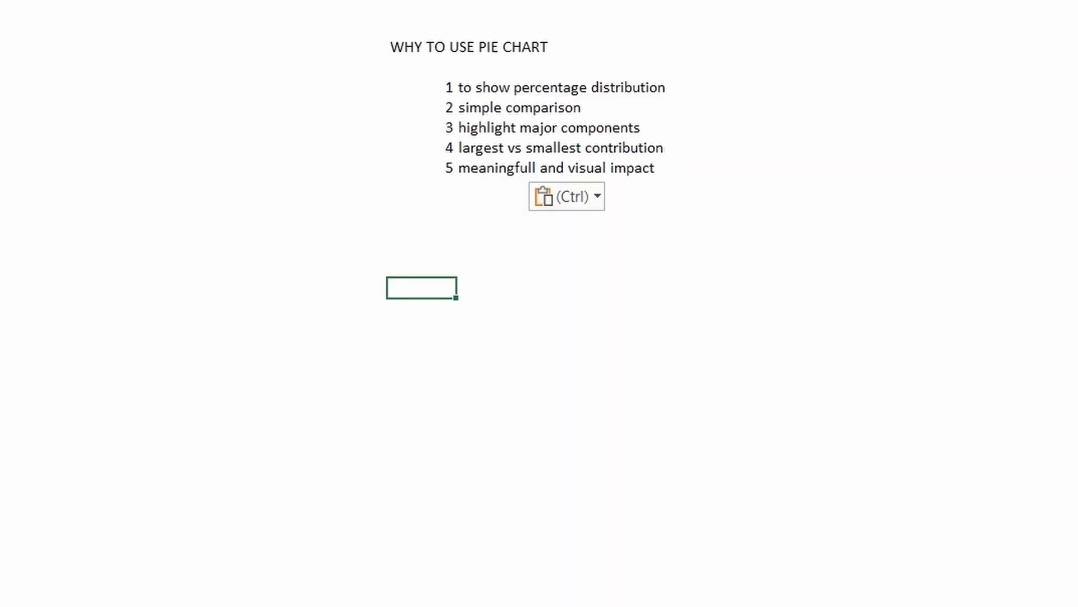